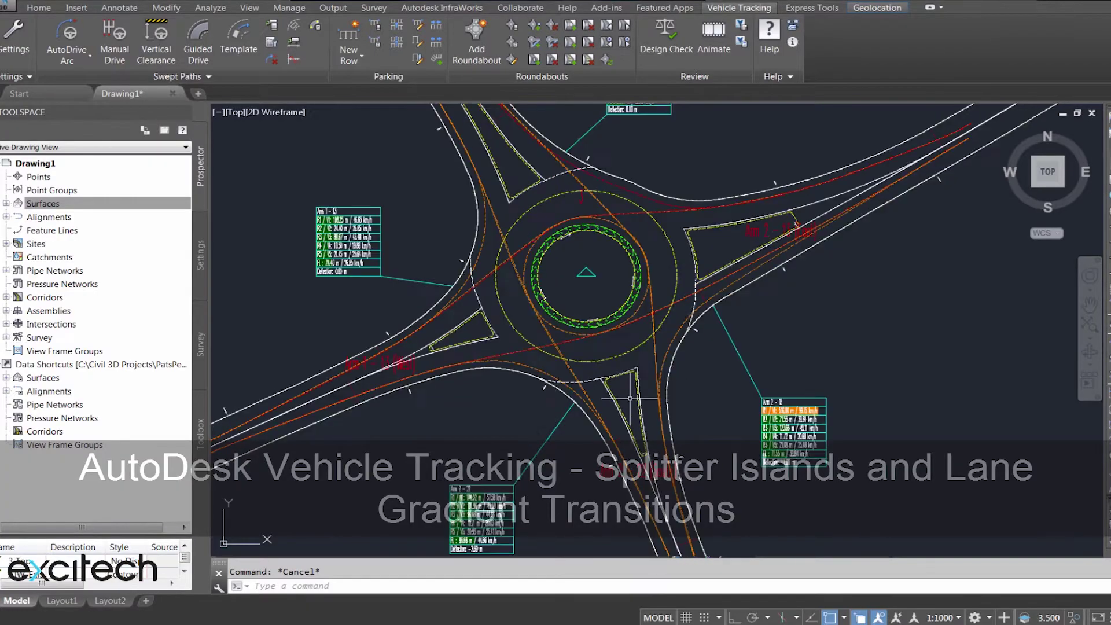
# Zoom in and centre the view on the south splitter island and its Arm 2 speed table.
pyautogui.scroll(6, 613, 359)
pyautogui.moveTo(582, 297); pyautogui.dragTo(578, 283, button='middle')
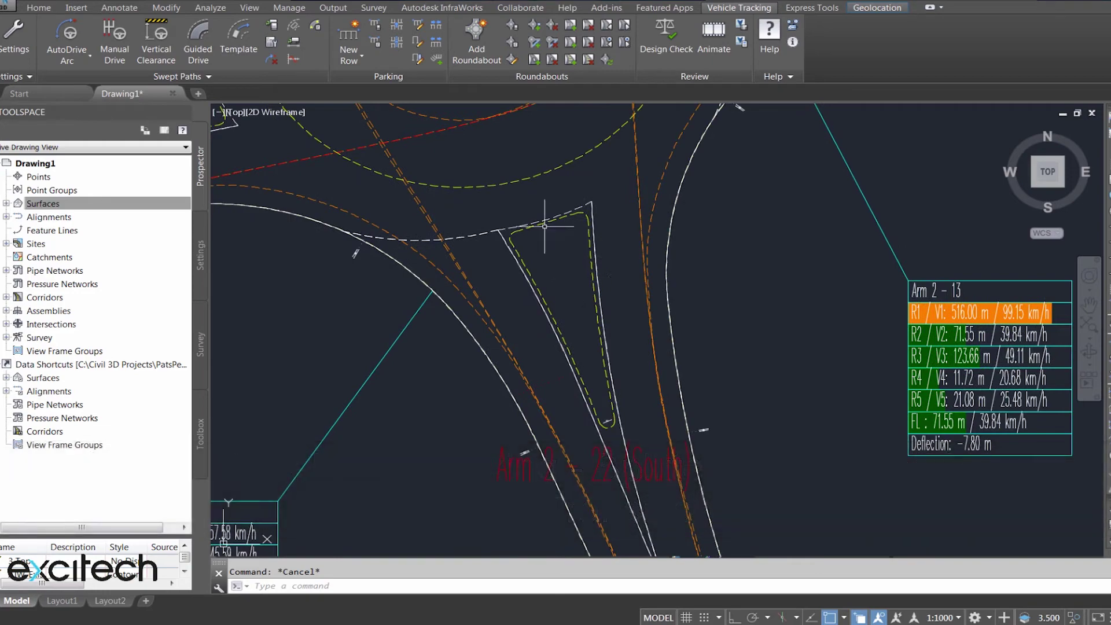
# Open Roundabout Properties for the roundabout at Arm 2 - 22 (South) > Splitter ETW Construction.
pyautogui.click(516, 292)
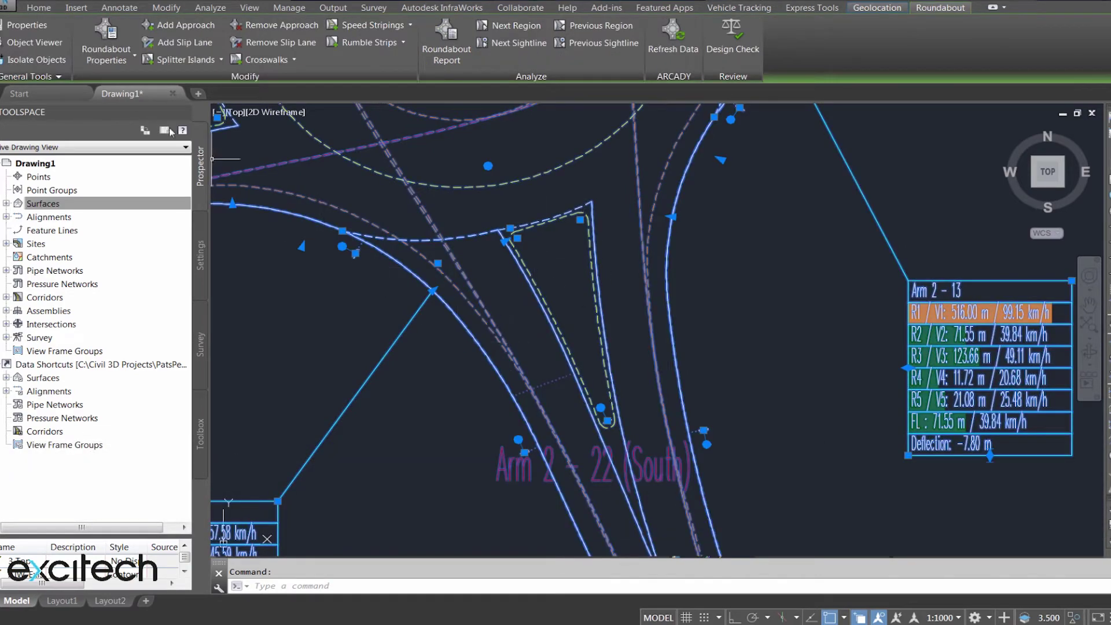
pyautogui.click(106, 36)
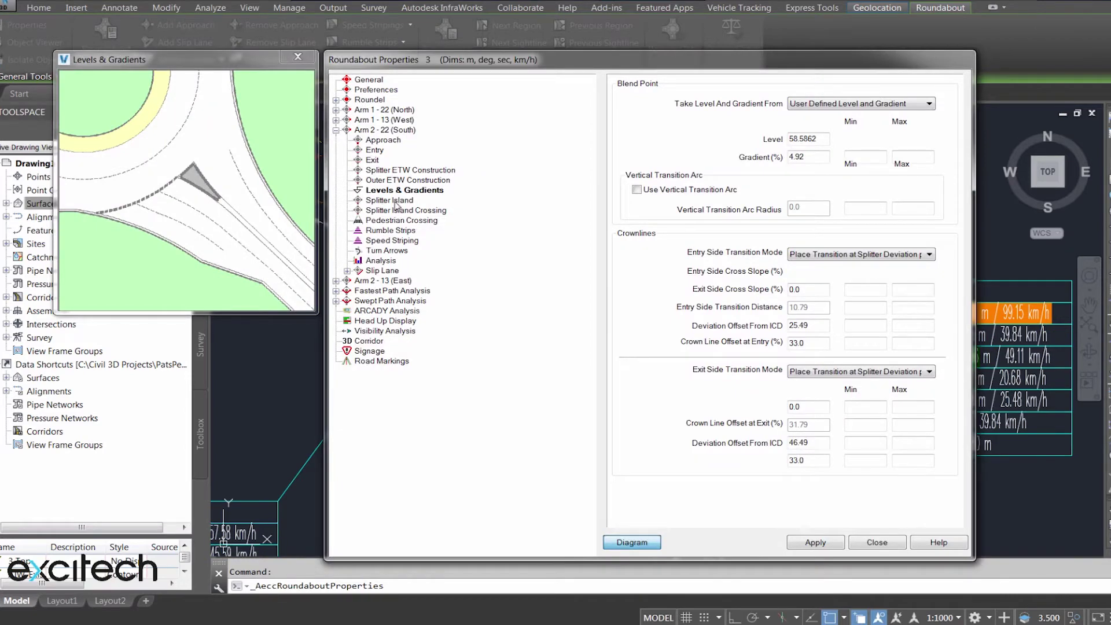
pyautogui.click(395, 170)
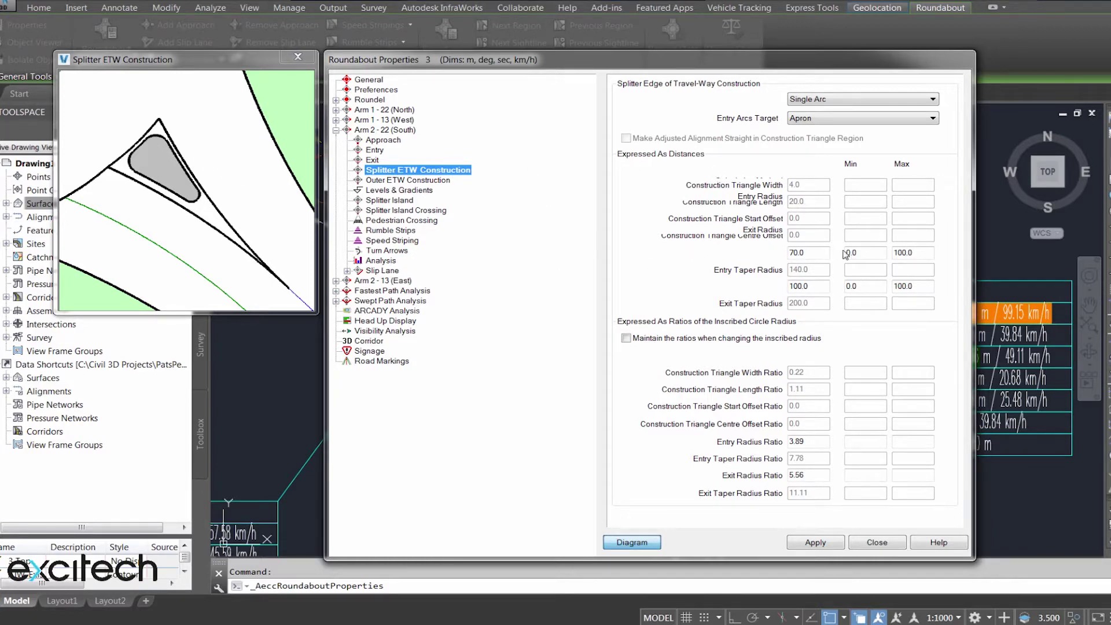
# Compare Apron, Inner Edge Of Travel Way and Inside of Outer Lane entry arc targets, settling on Central Island.
pyautogui.click(821, 253)
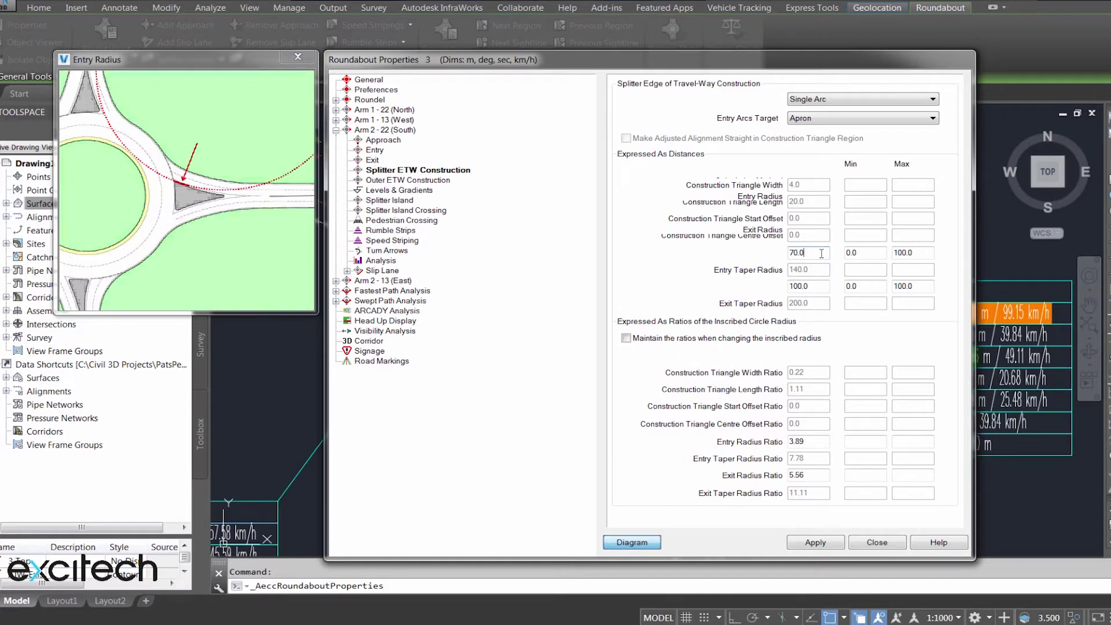
pyautogui.click(845, 119)
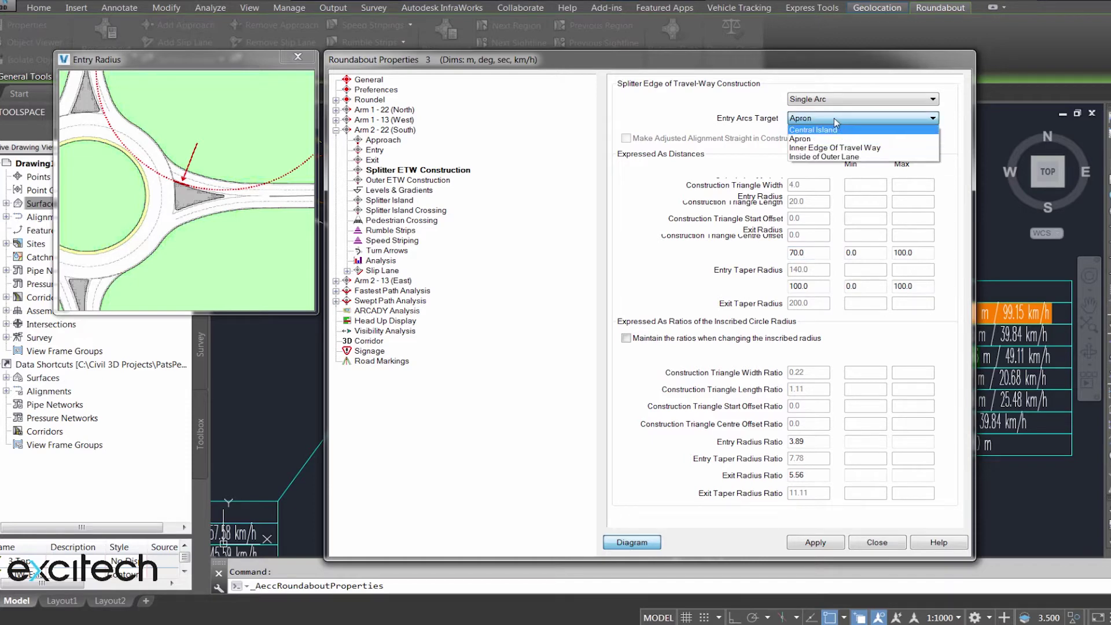
pyautogui.click(835, 130)
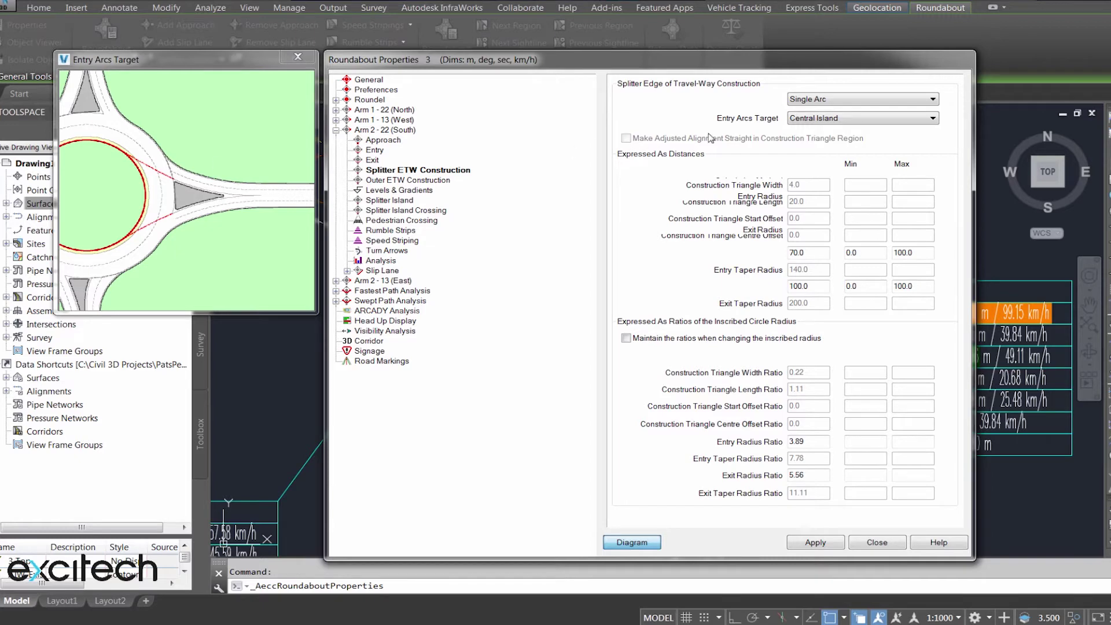
pyautogui.click(803, 120)
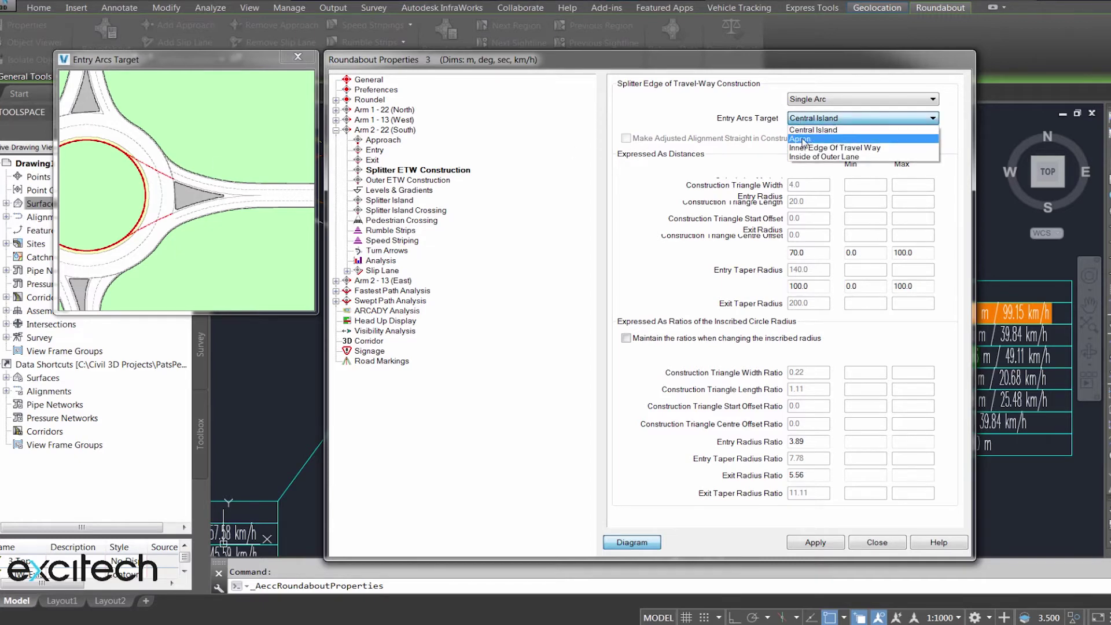
pyautogui.click(803, 139)
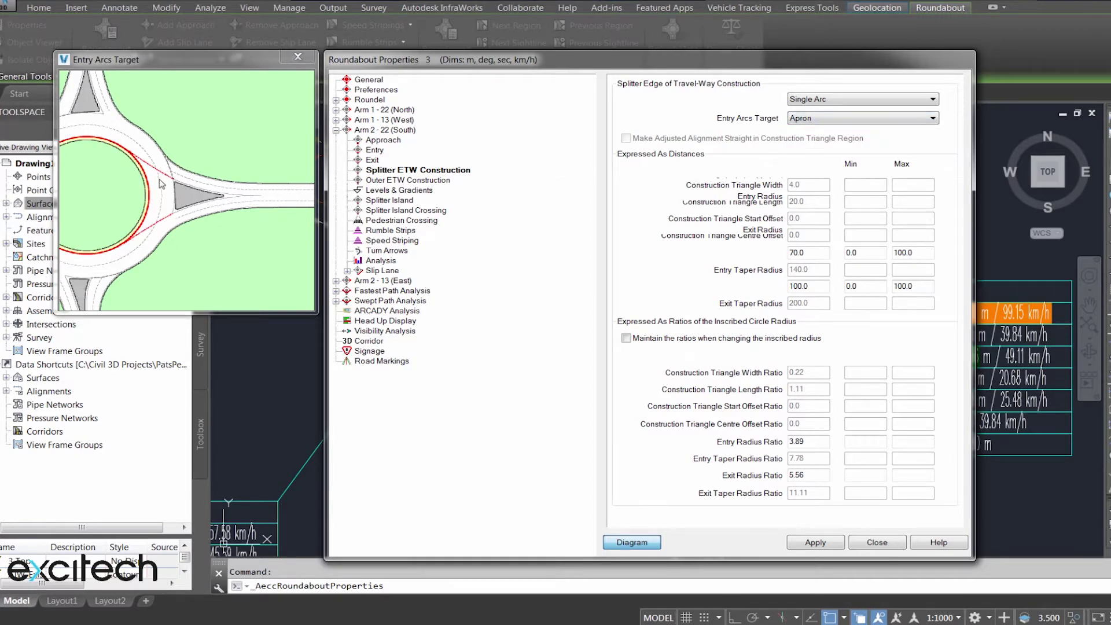
pyautogui.click(839, 120)
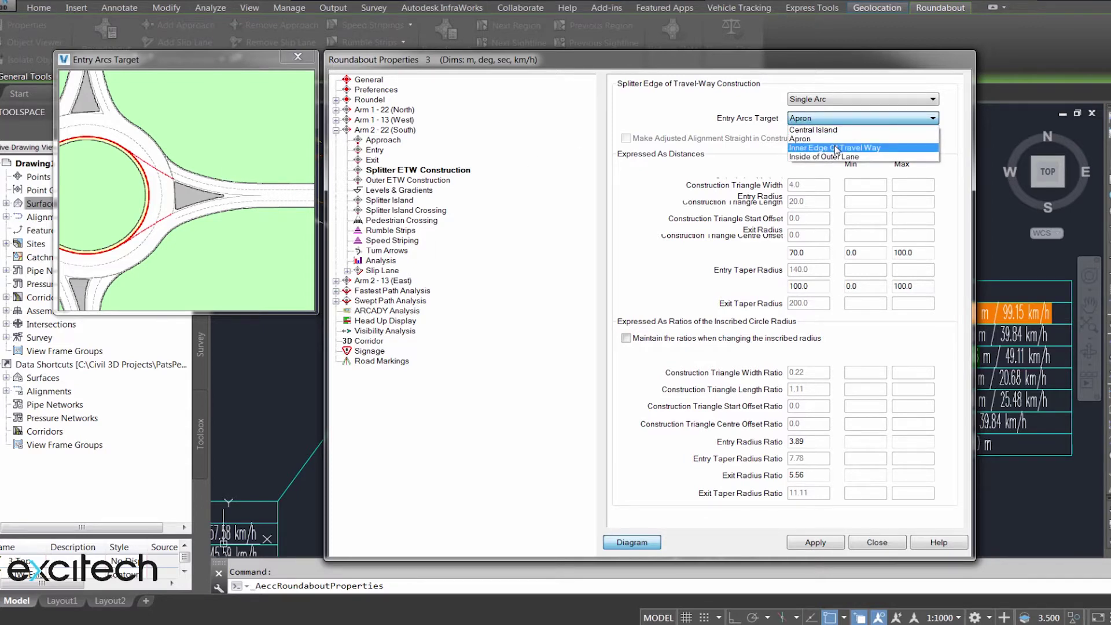
pyautogui.click(836, 149)
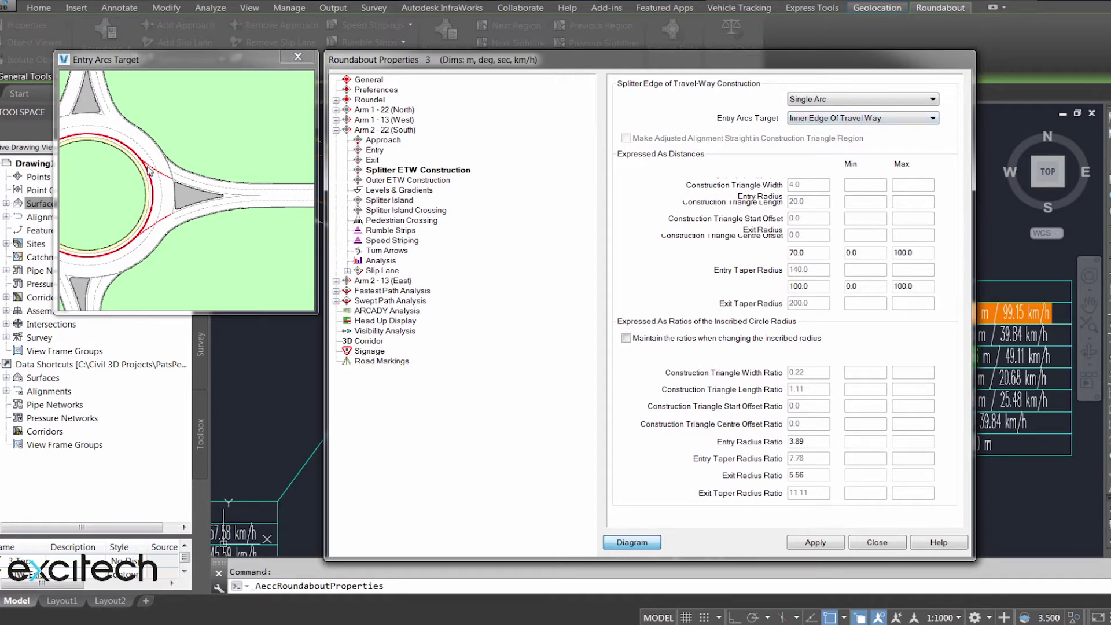
pyautogui.click(794, 123)
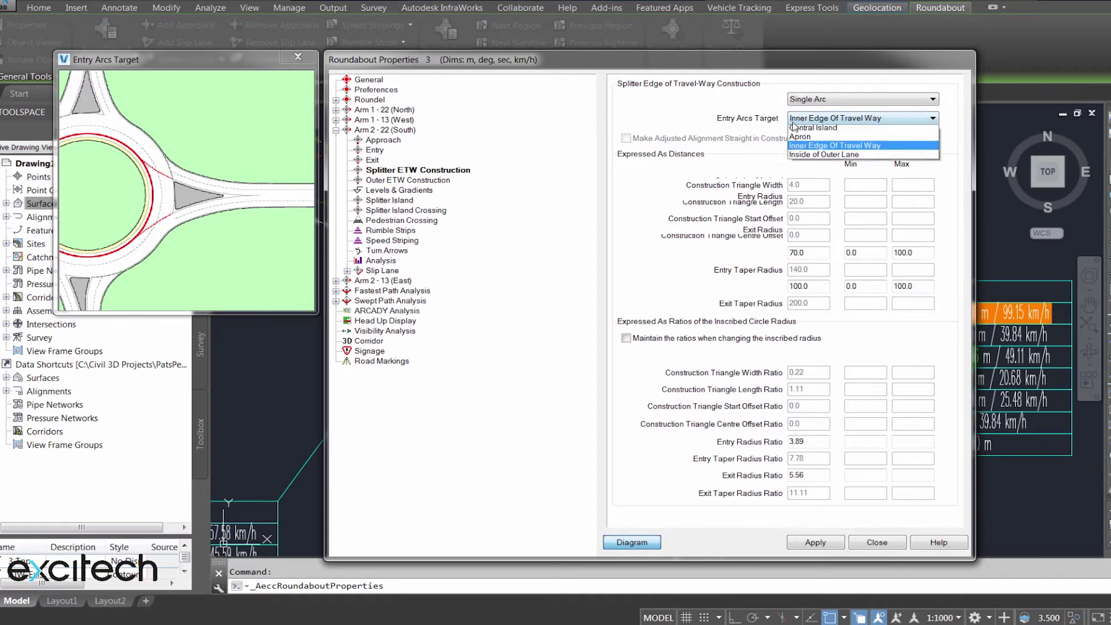
pyautogui.click(797, 157)
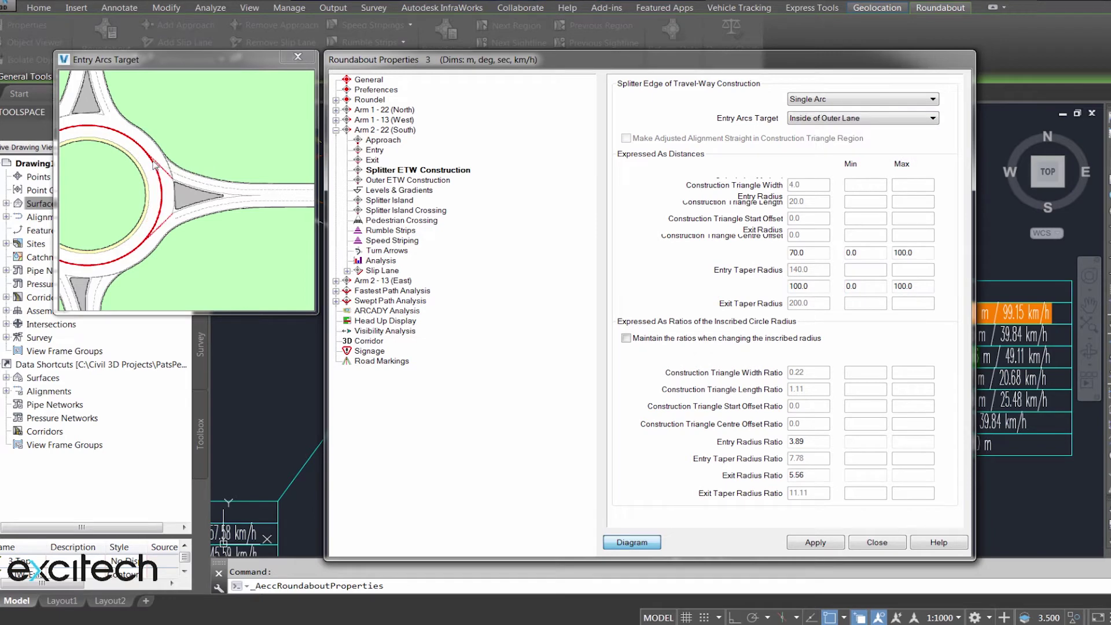
pyautogui.click(842, 121)
pyautogui.click(842, 131)
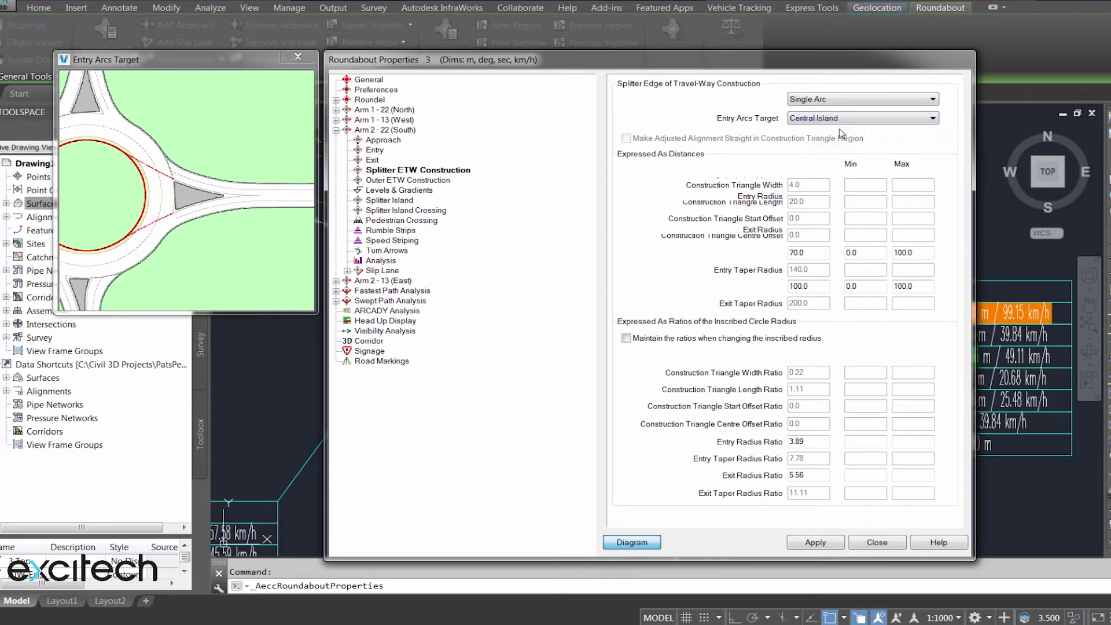
pyautogui.click(817, 254)
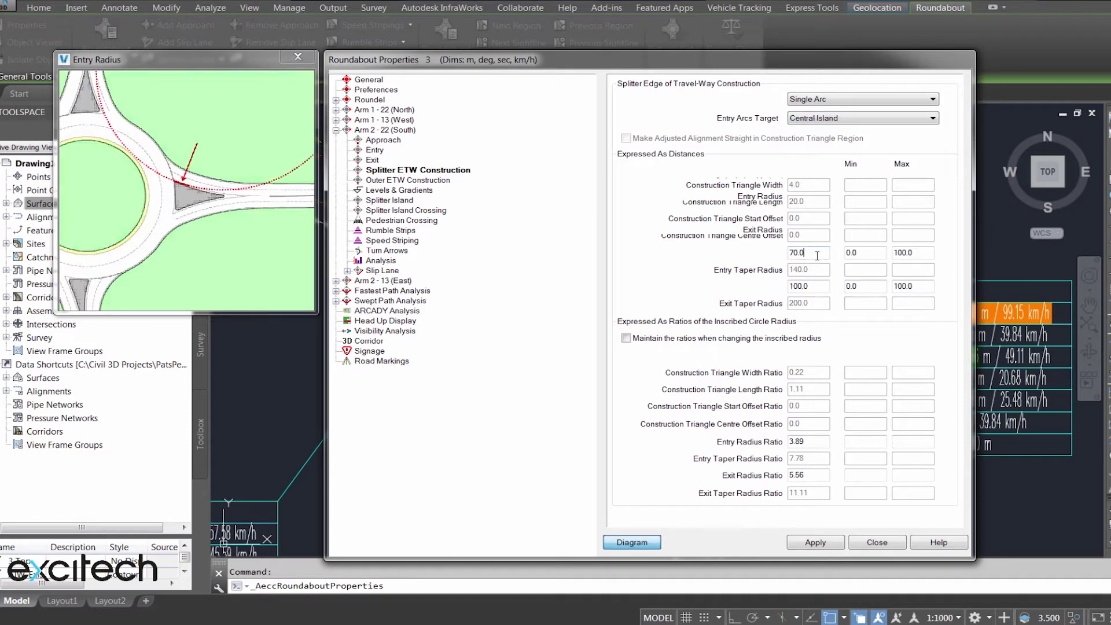
pyautogui.click(822, 286)
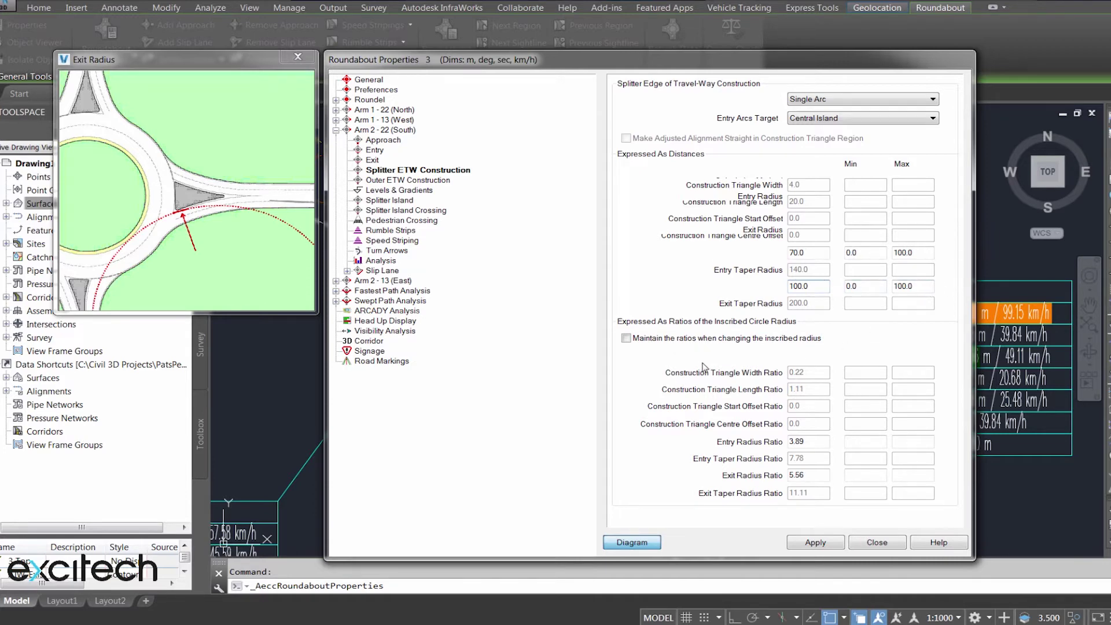
pyautogui.click(813, 441)
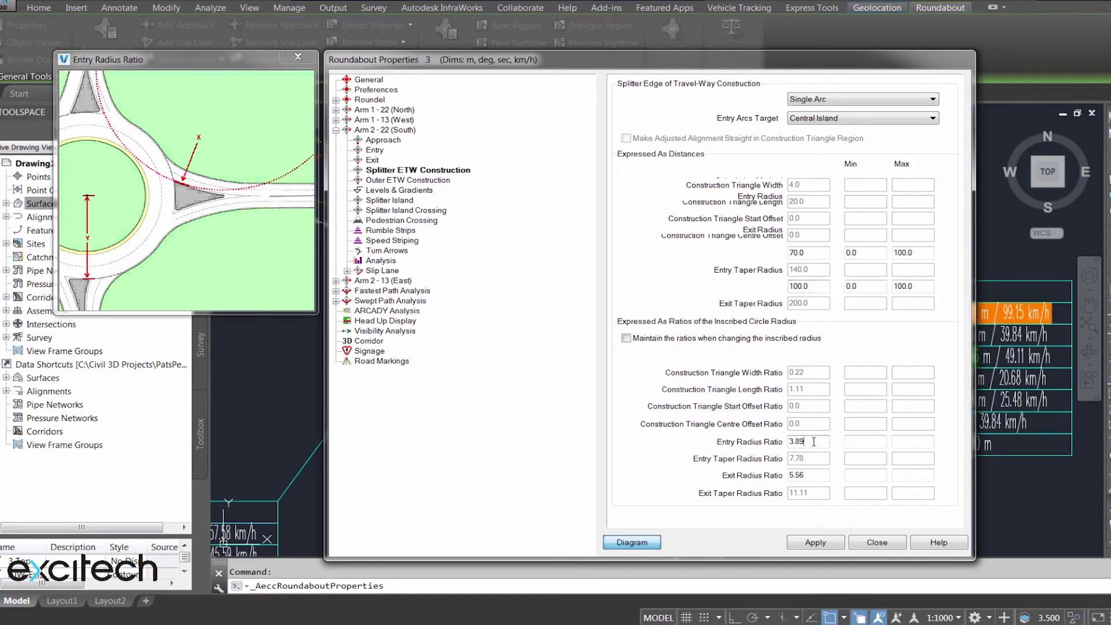
pyautogui.click(819, 476)
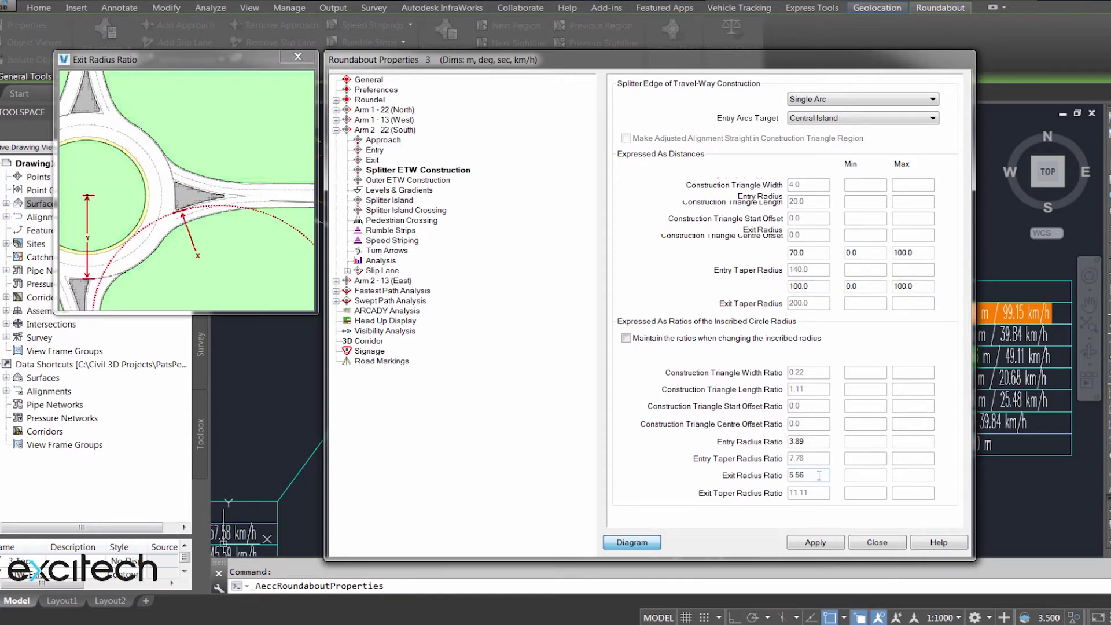
pyautogui.click(424, 181)
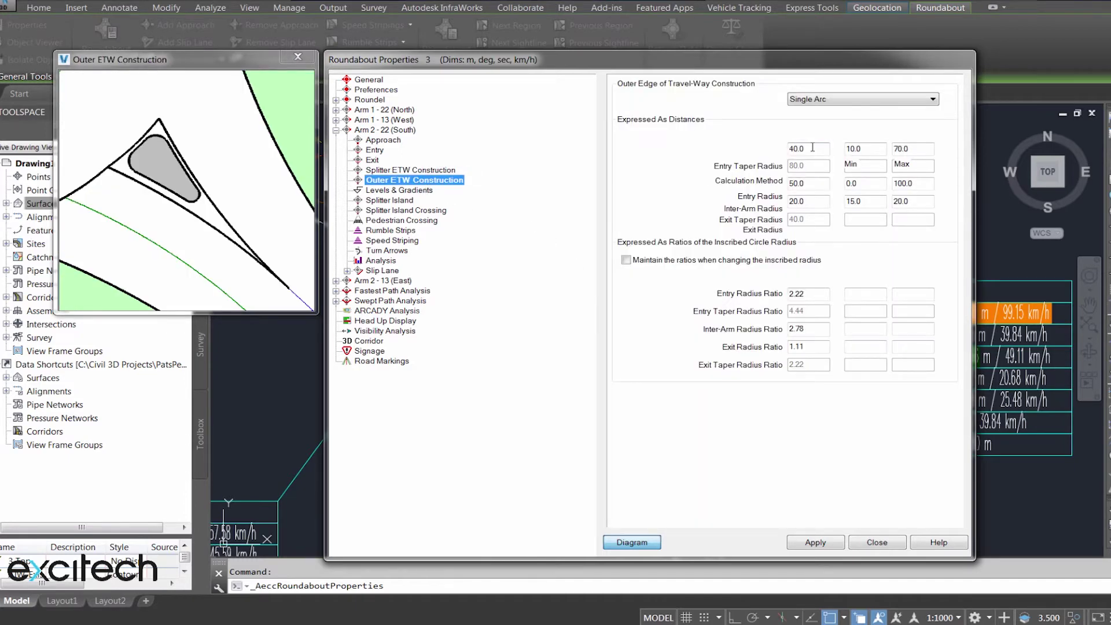
pyautogui.click(823, 101)
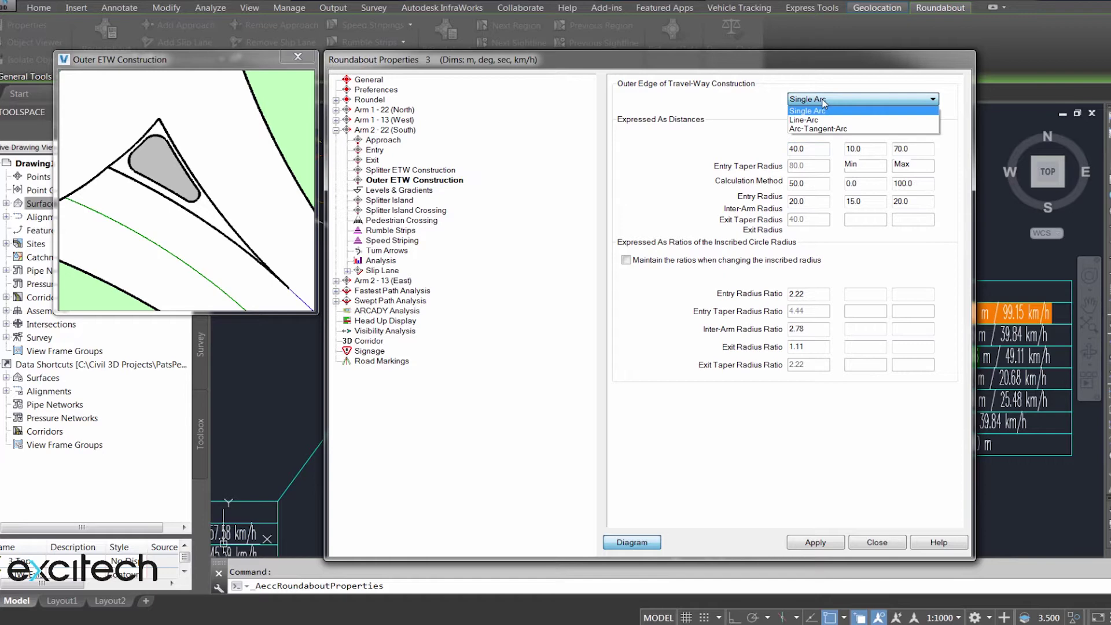
pyautogui.click(817, 120)
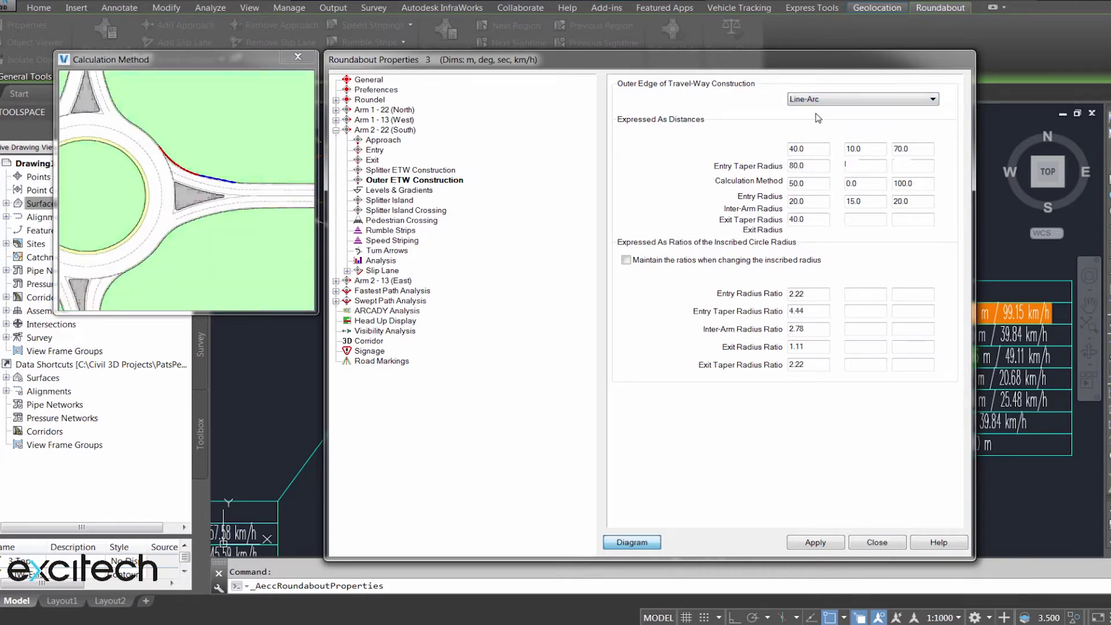
pyautogui.click(817, 100)
pyautogui.click(818, 108)
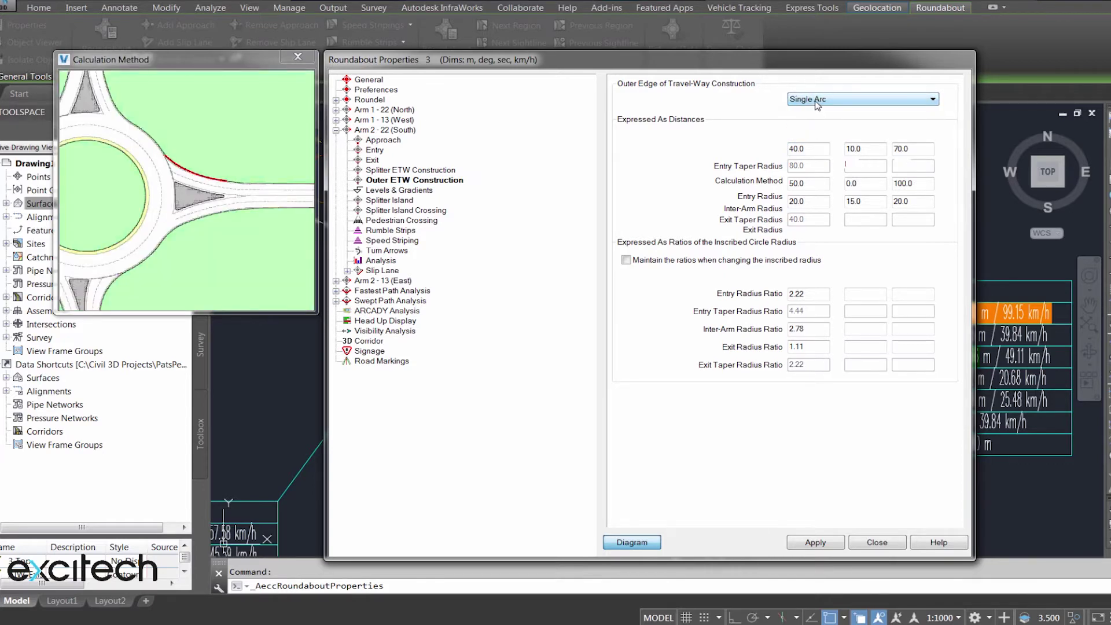
pyautogui.click(817, 102)
pyautogui.click(817, 129)
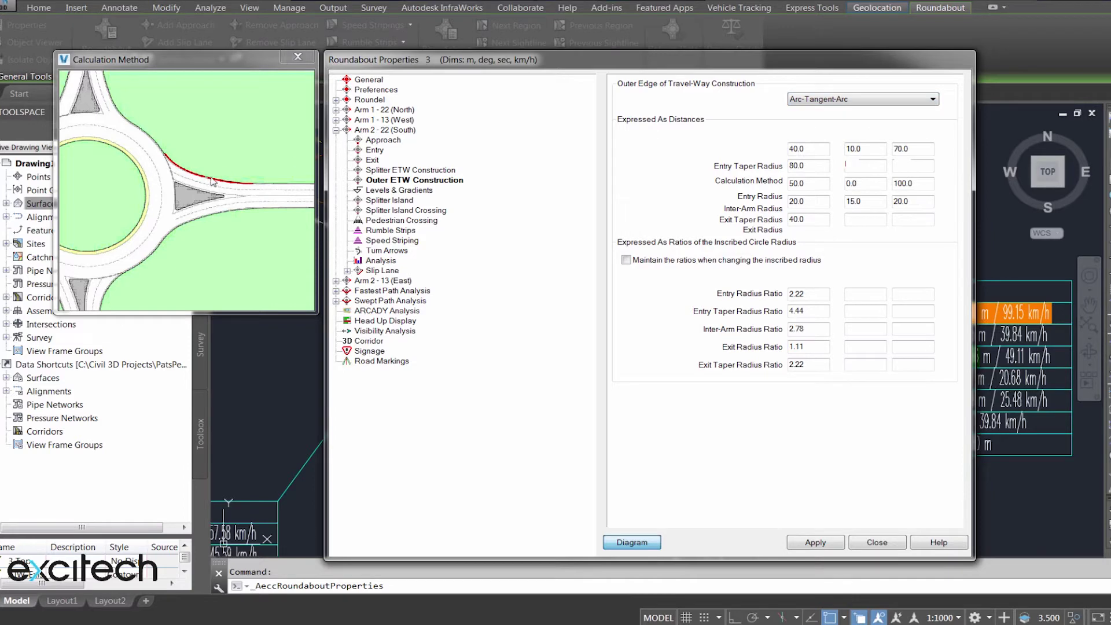
pyautogui.click(817, 102)
pyautogui.click(816, 102)
pyautogui.click(814, 149)
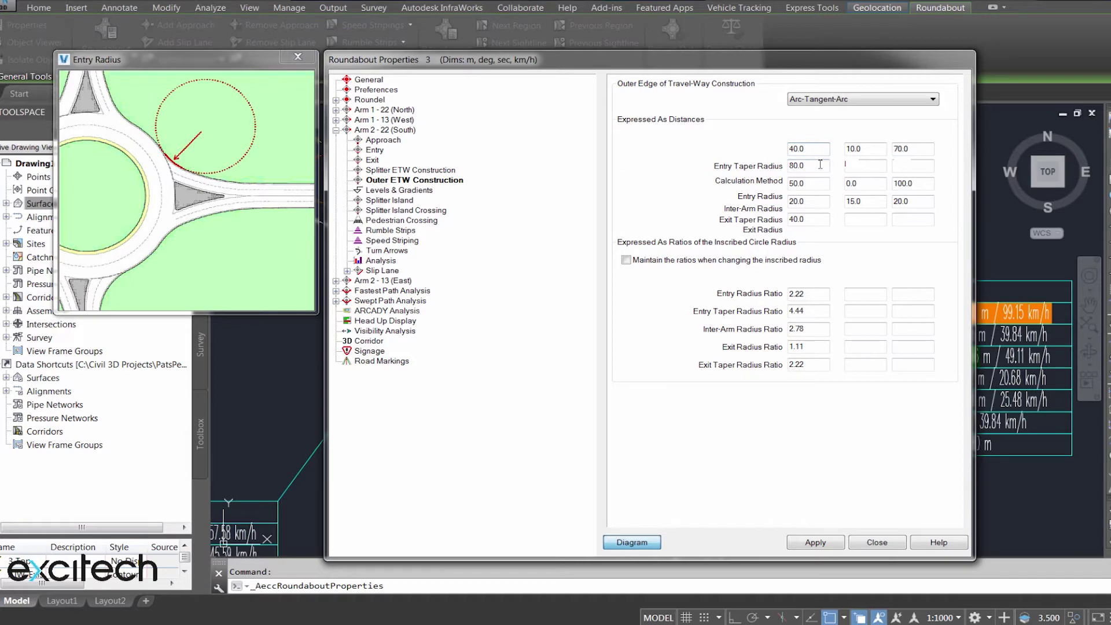
pyautogui.click(818, 182)
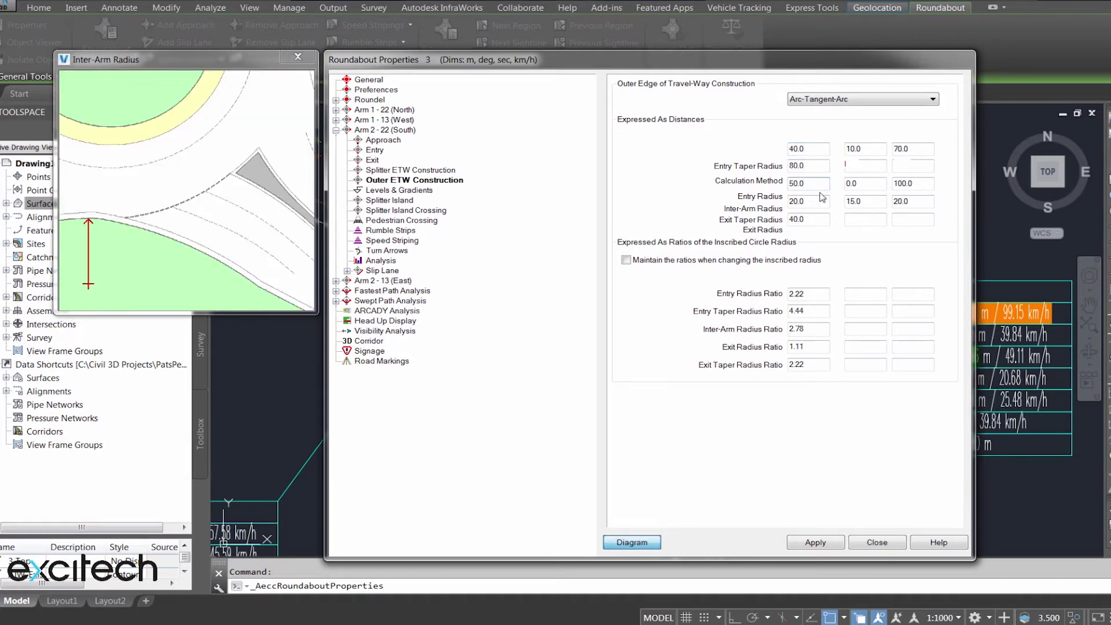
pyautogui.click(819, 200)
pyautogui.click(820, 219)
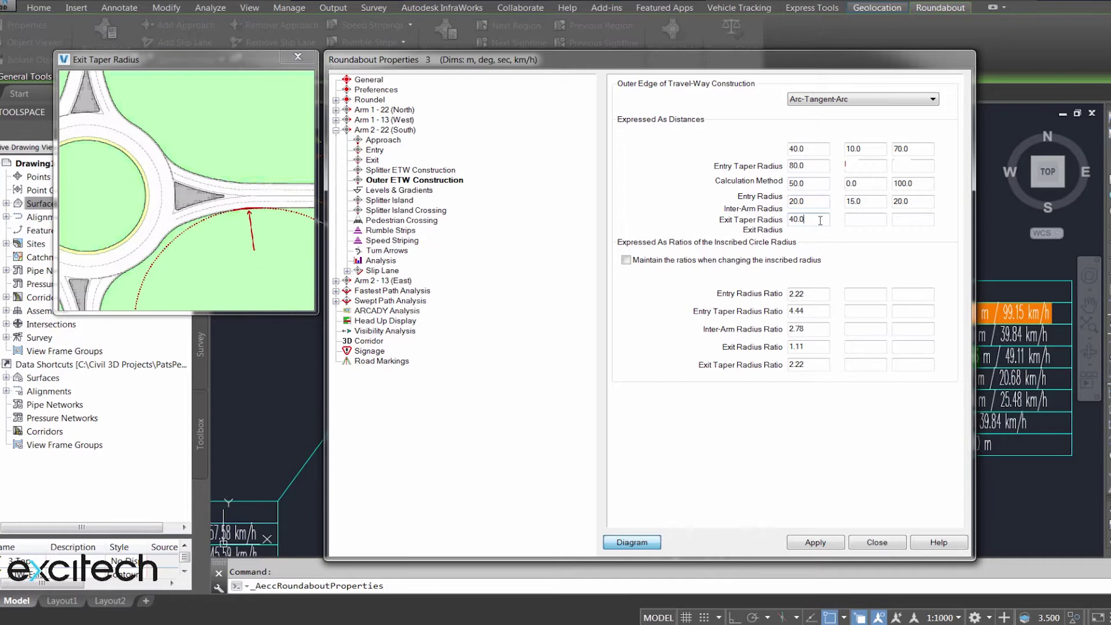
pyautogui.click(815, 293)
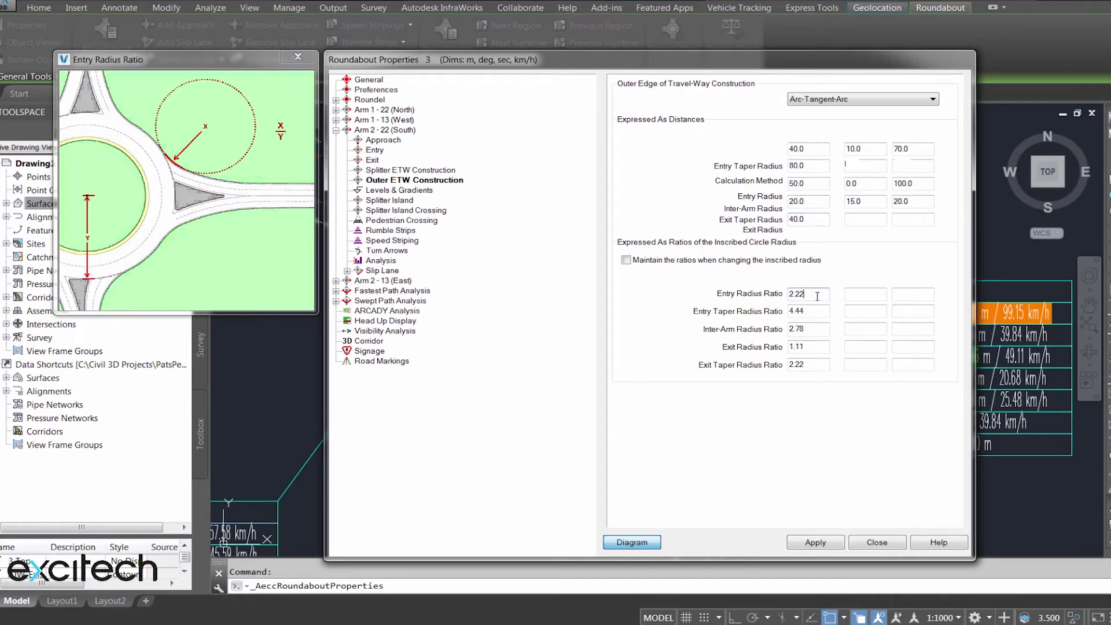
pyautogui.click(821, 310)
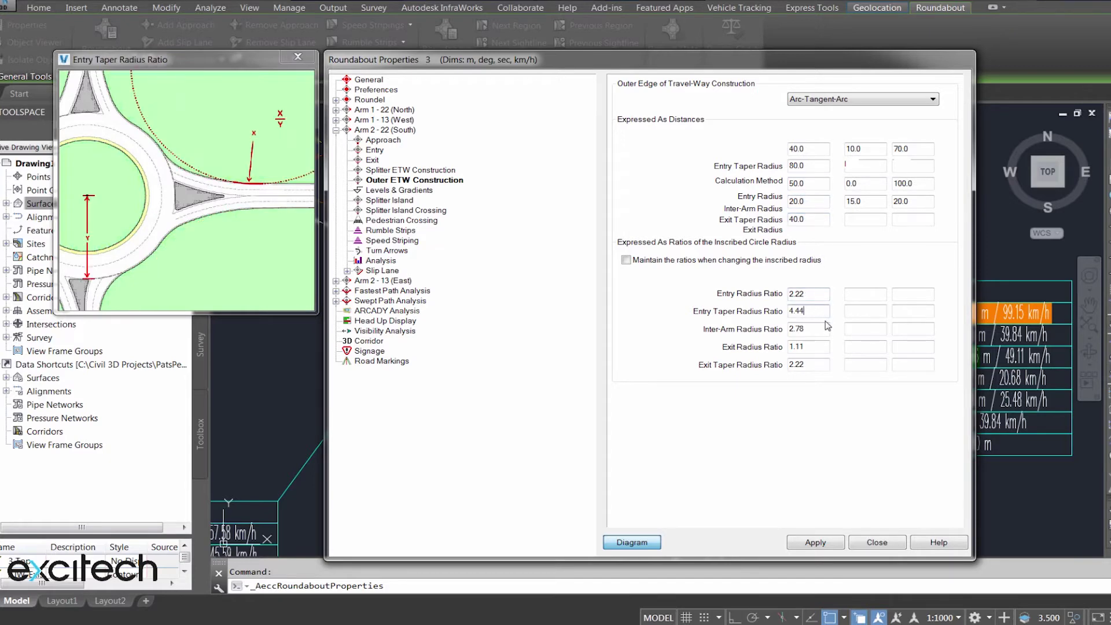
pyautogui.click(822, 328)
pyautogui.click(817, 346)
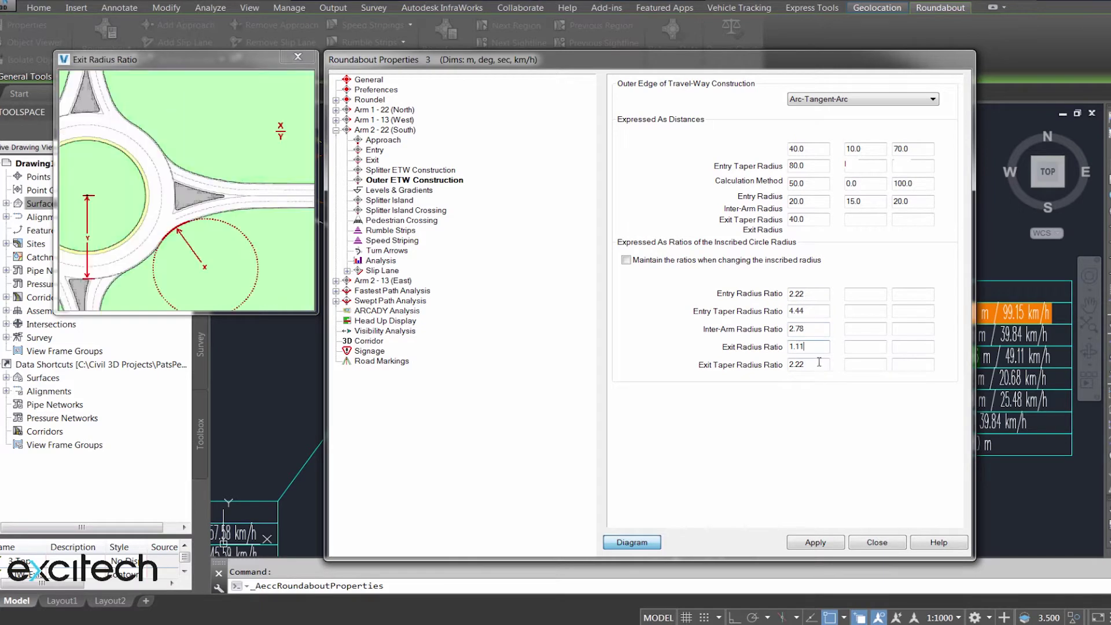
pyautogui.click(818, 364)
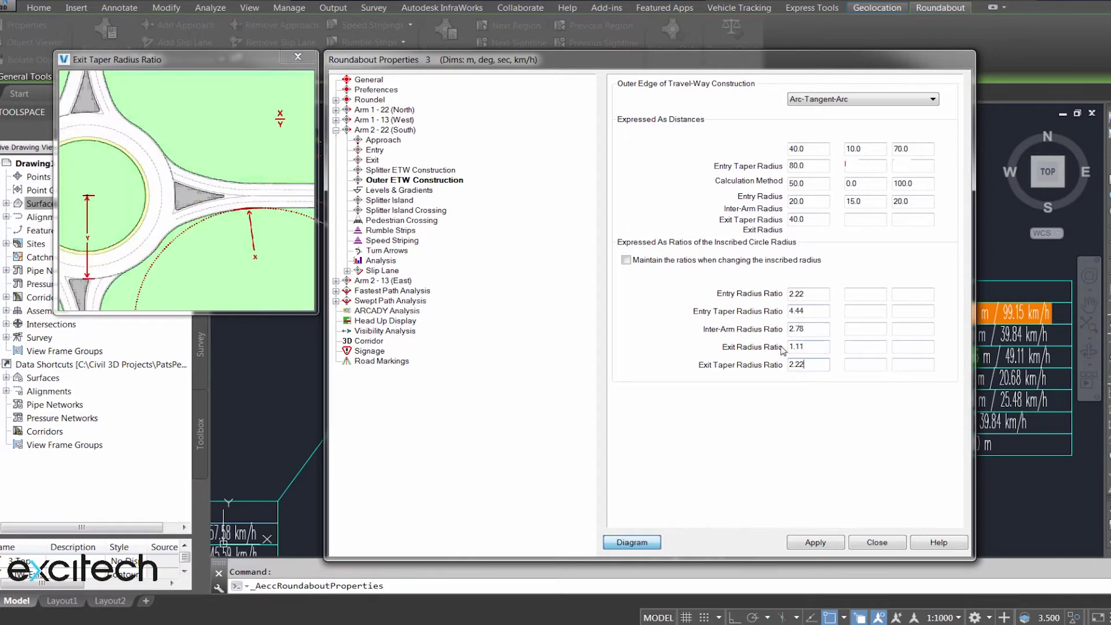
# Set the south splitter island crossing type to Bridged and review its intersect offsets and entry crossing width.
pyautogui.click(397, 210)
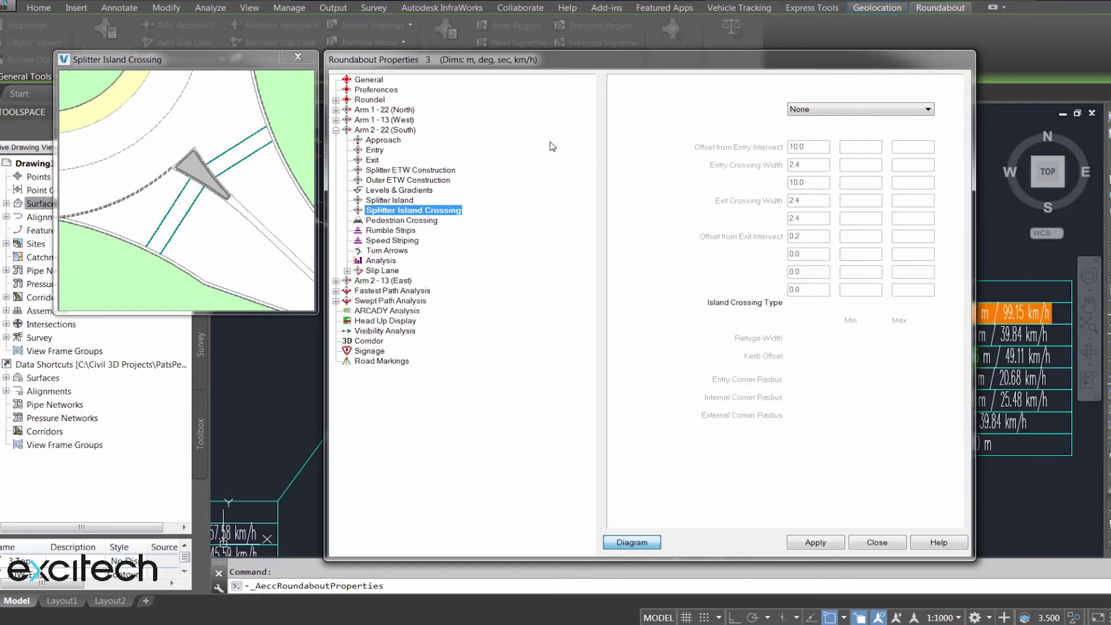
pyautogui.click(836, 112)
pyautogui.click(836, 109)
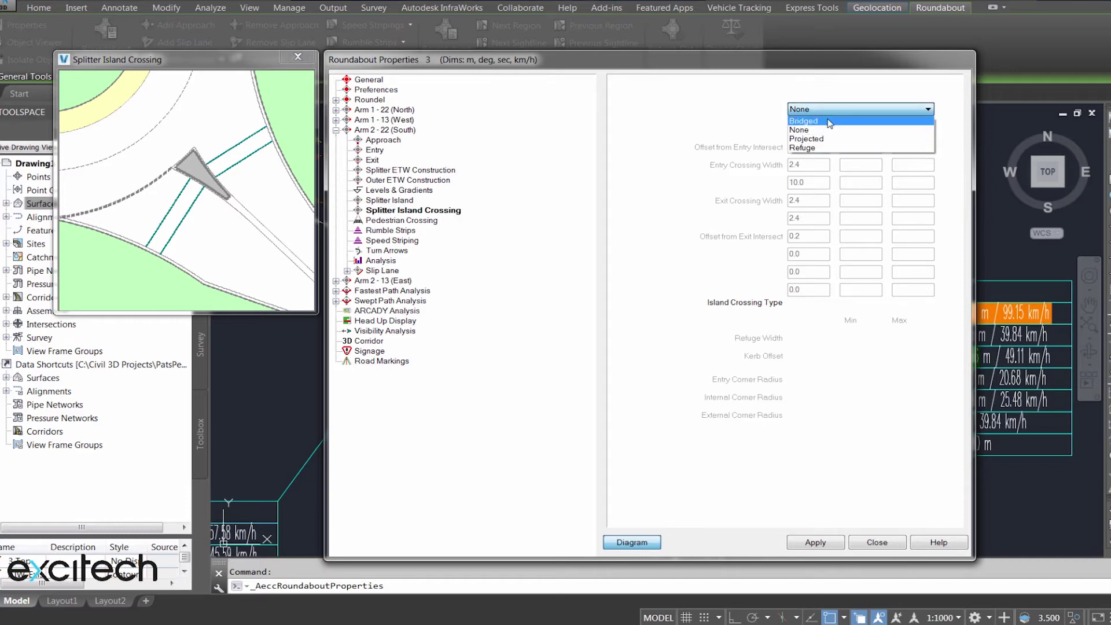
pyautogui.click(830, 121)
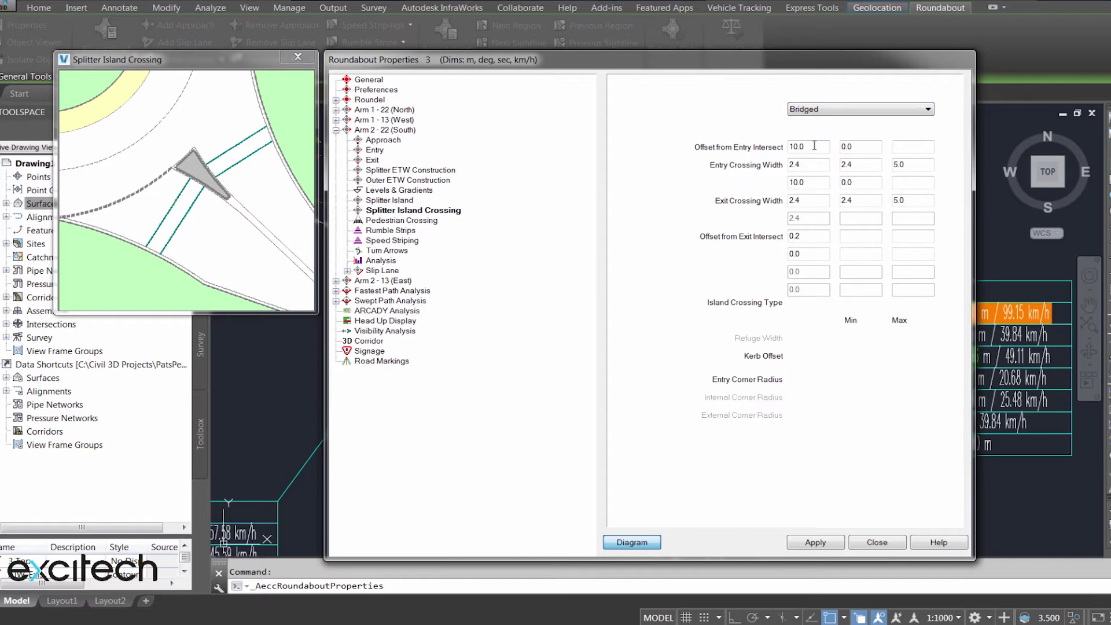
pyautogui.click(814, 145)
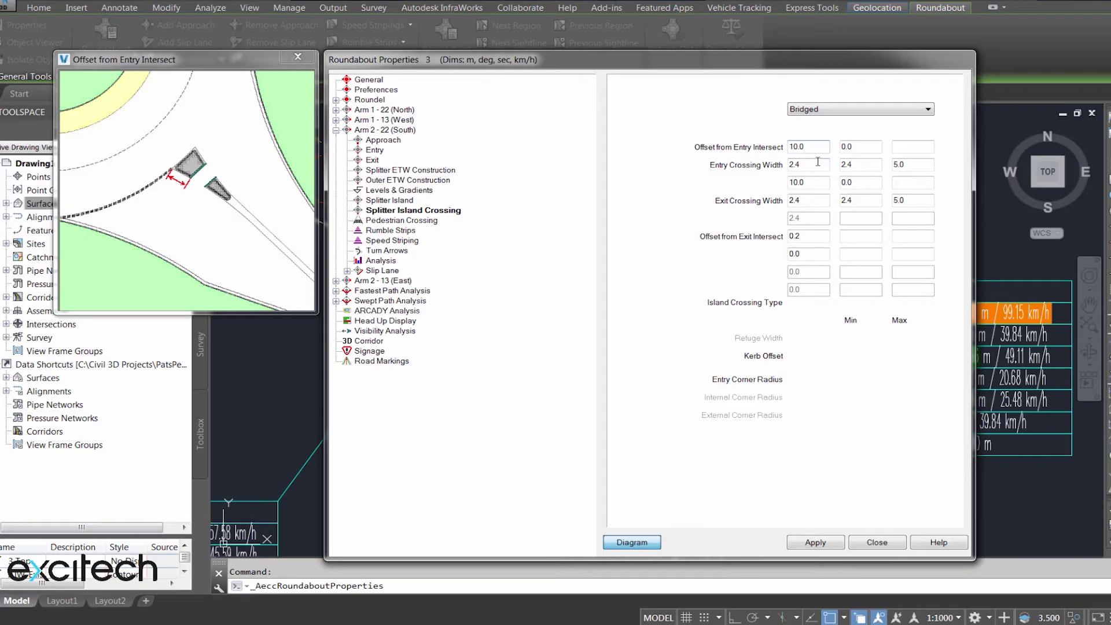
pyautogui.click(817, 164)
pyautogui.click(815, 181)
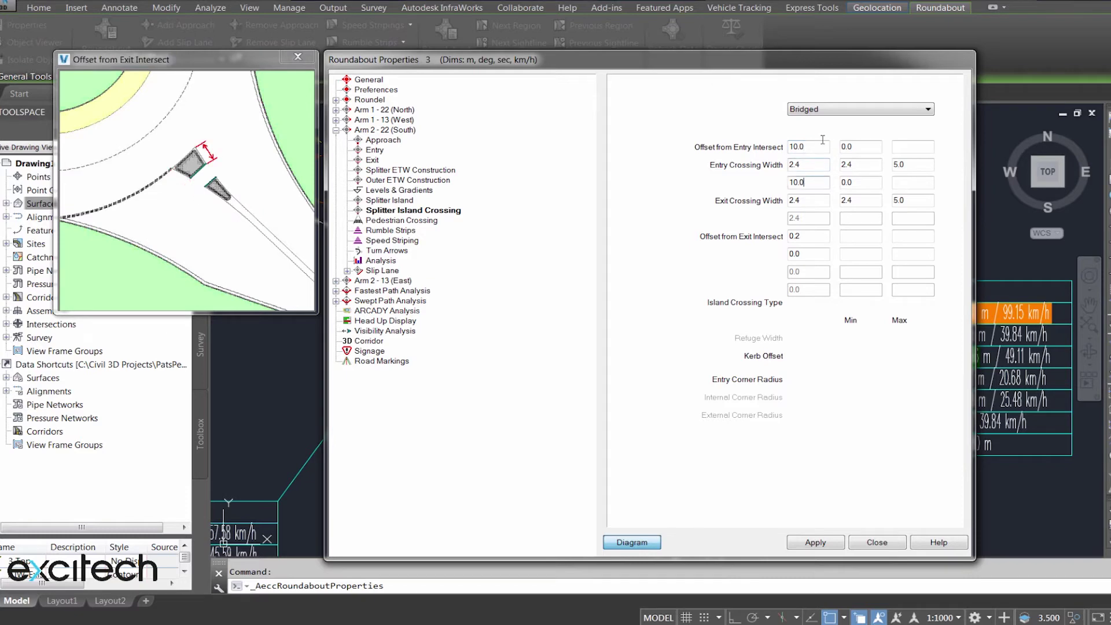
# Try the Projected crossing type, reviewing its entry and exit intersect offsets.
pyautogui.click(826, 115)
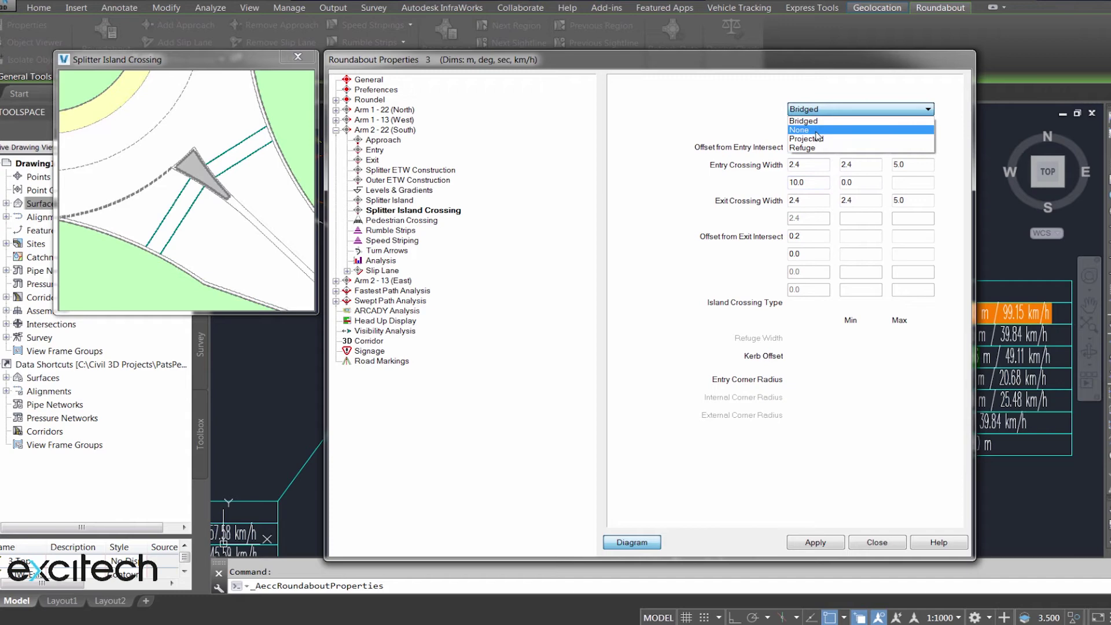
pyautogui.click(815, 139)
pyautogui.click(816, 149)
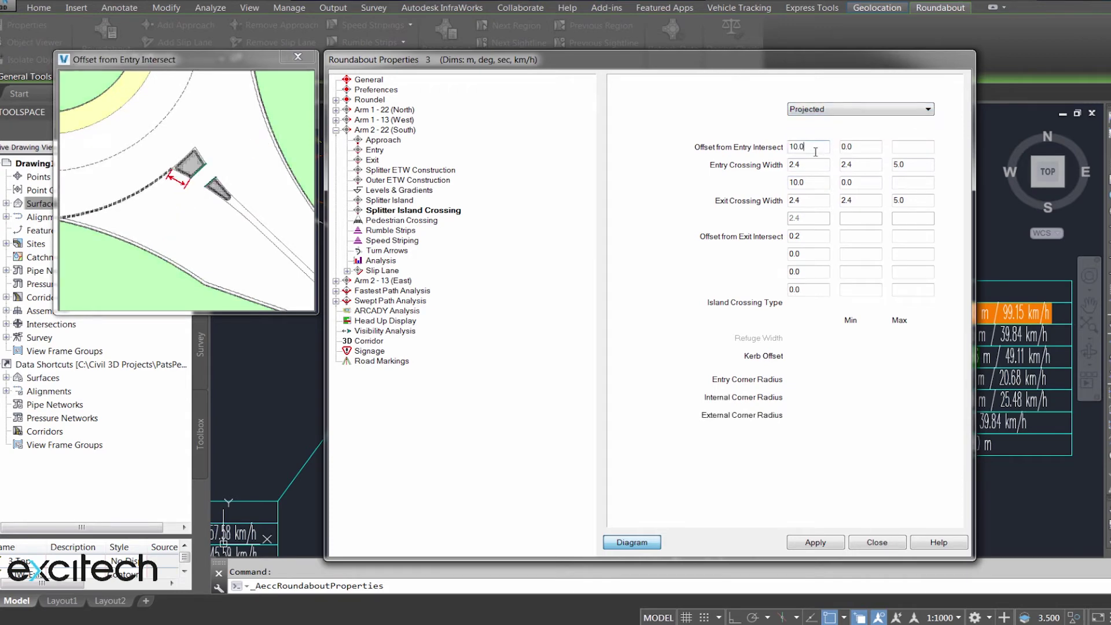
pyautogui.click(812, 183)
# Switch the crossing type to Refuge, review its kerb offset and corner radii, and apply.
pyautogui.click(828, 109)
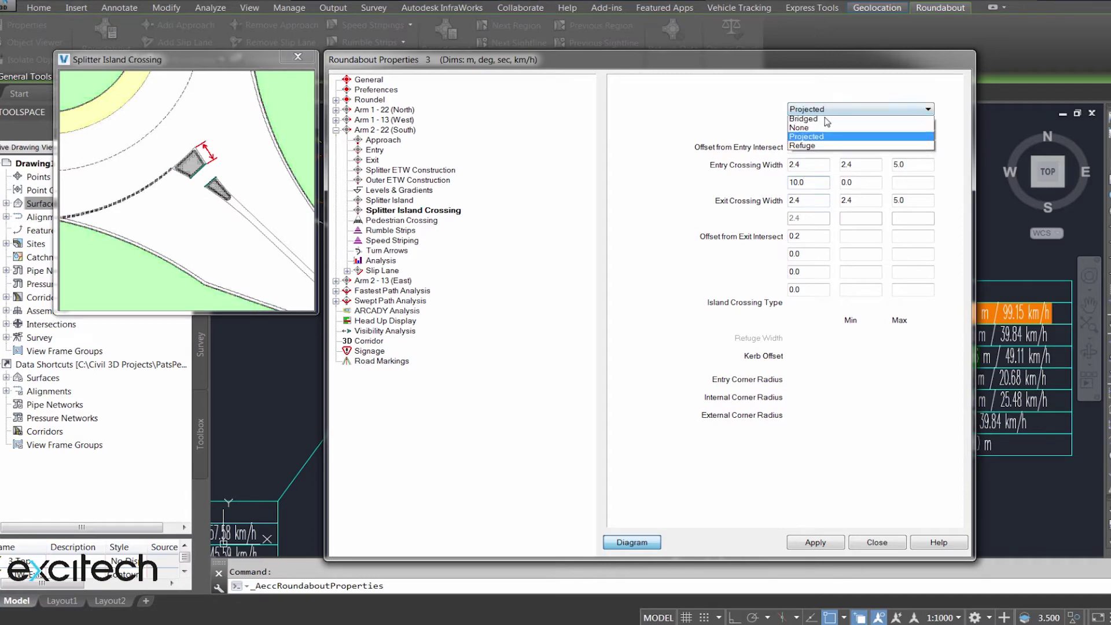
pyautogui.click(819, 148)
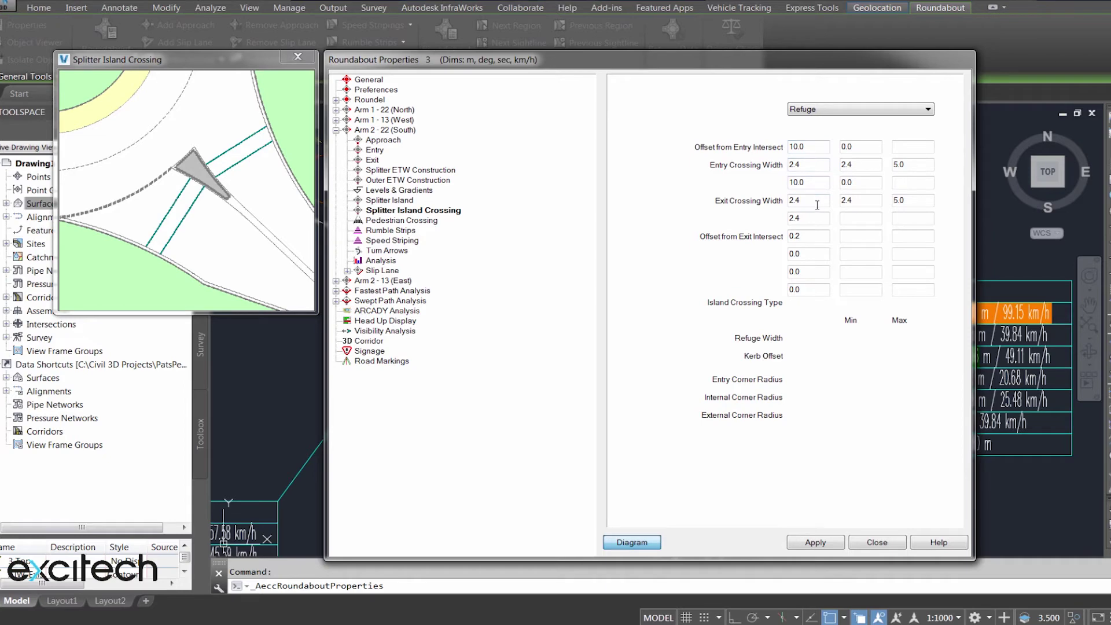
pyautogui.click(813, 237)
pyautogui.click(816, 250)
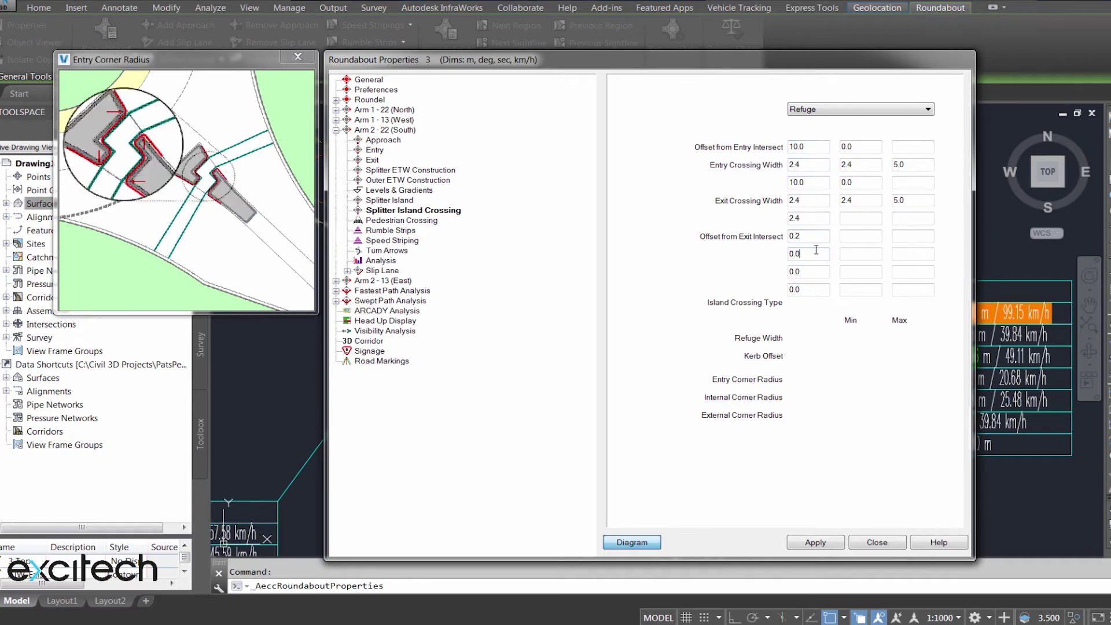
pyautogui.press('Tab')
pyautogui.press('Tab')
pyautogui.click(826, 543)
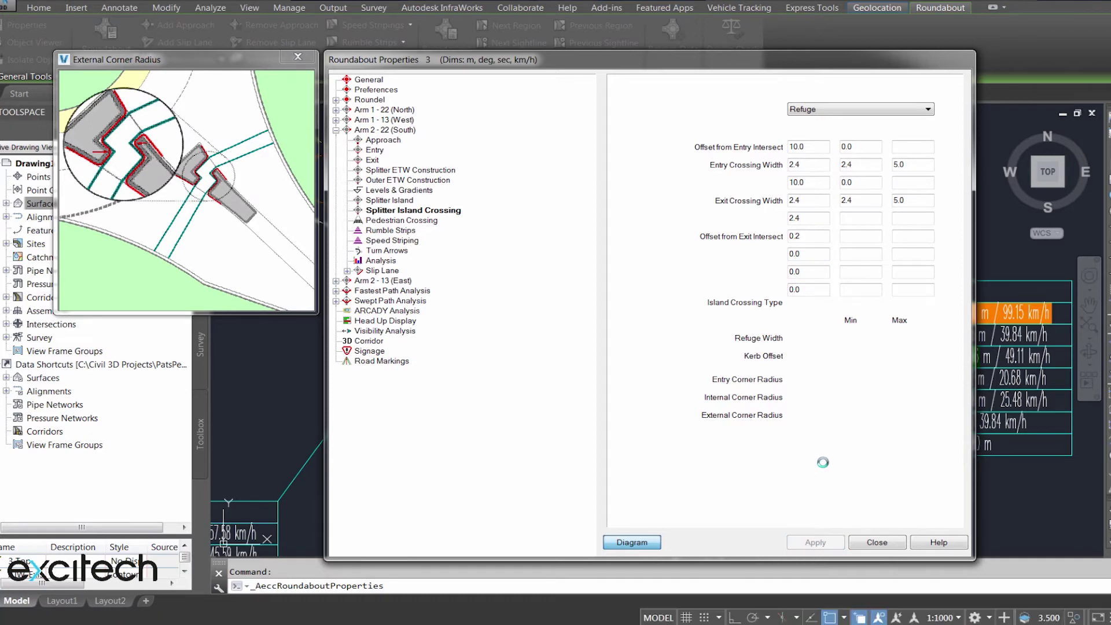
# Close Roundabout Properties and zoom on the south island showing 'Insufficient Space For Island Crossing'.
pyautogui.click(878, 543)
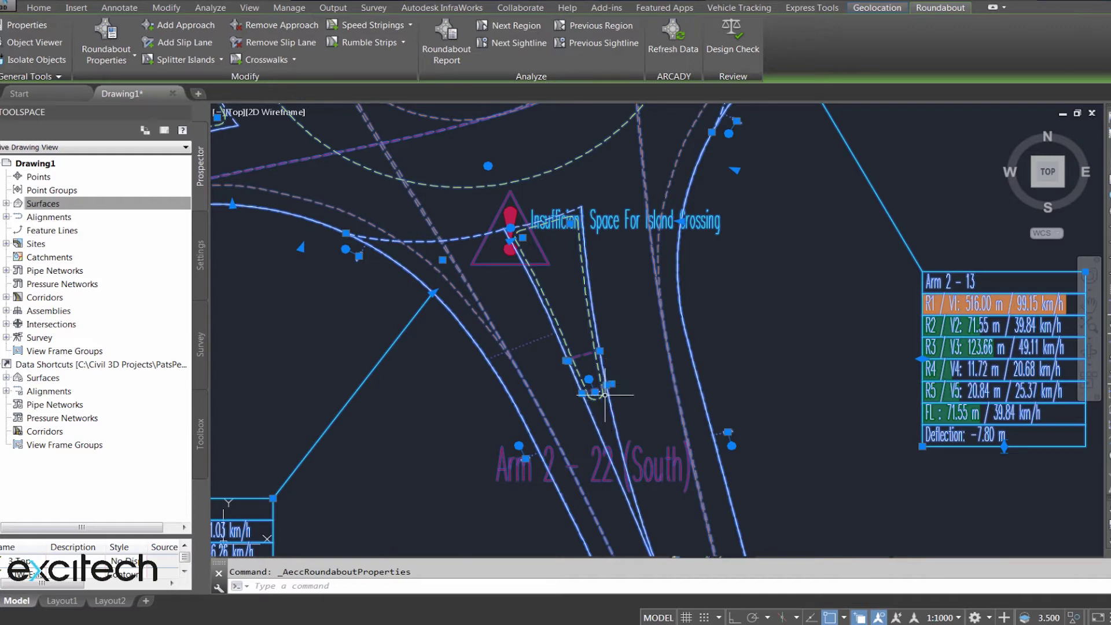
pyautogui.scroll(3, 595, 396)
pyautogui.scroll(-2, 590, 388)
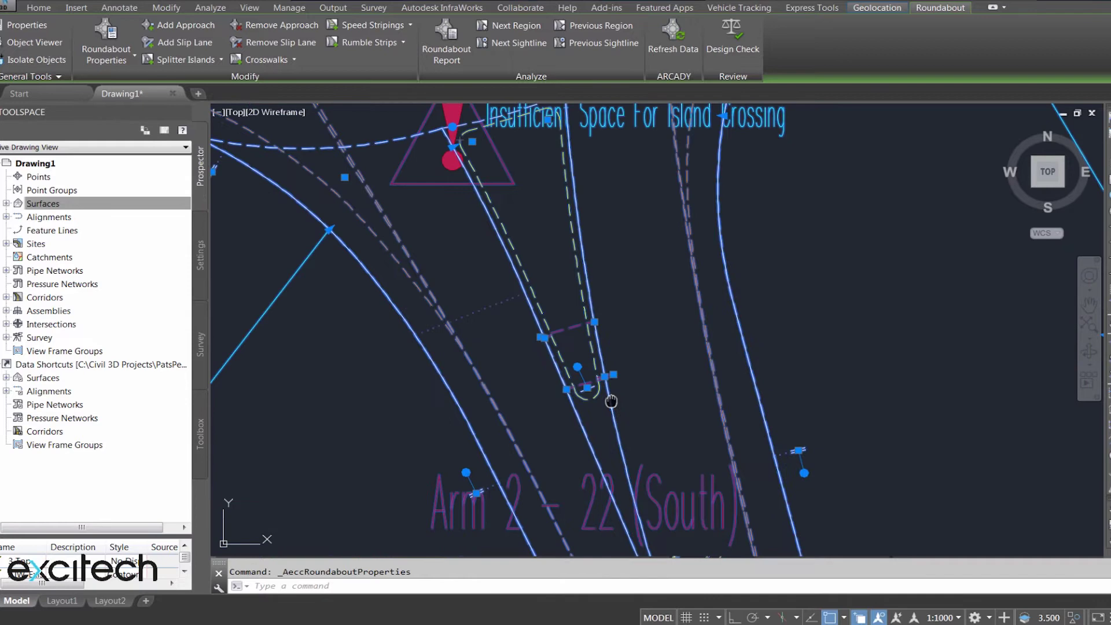
pyautogui.scroll(1, 587, 373)
pyautogui.scroll(-2, 609, 383)
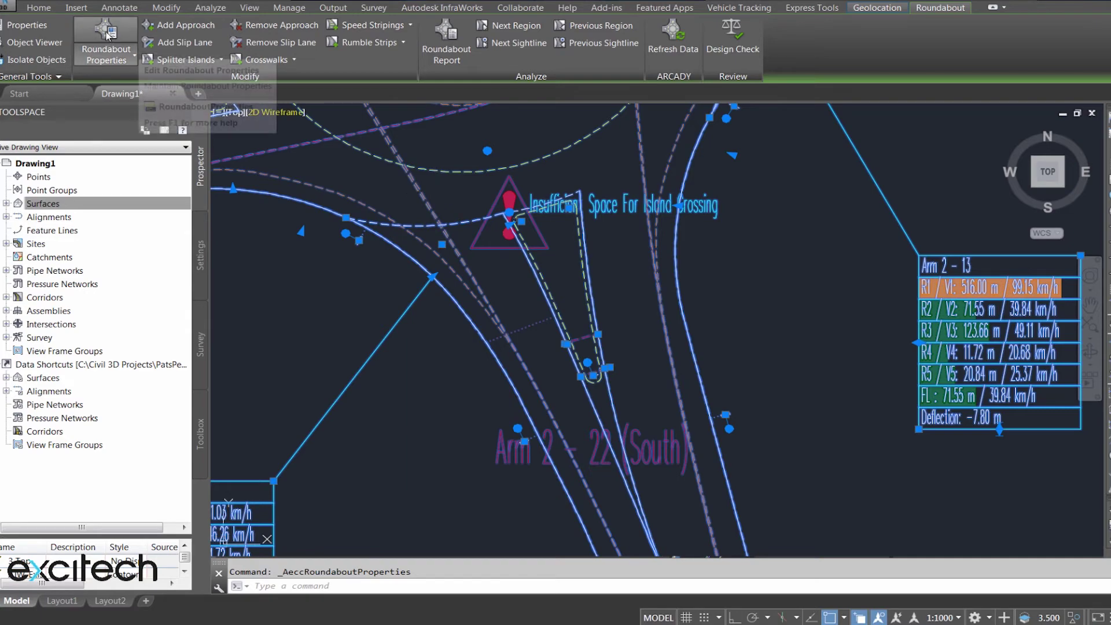
# Change the south splitter island crossing type to Projected, apply it, and close Roundabout Properties.
pyautogui.click(105, 42)
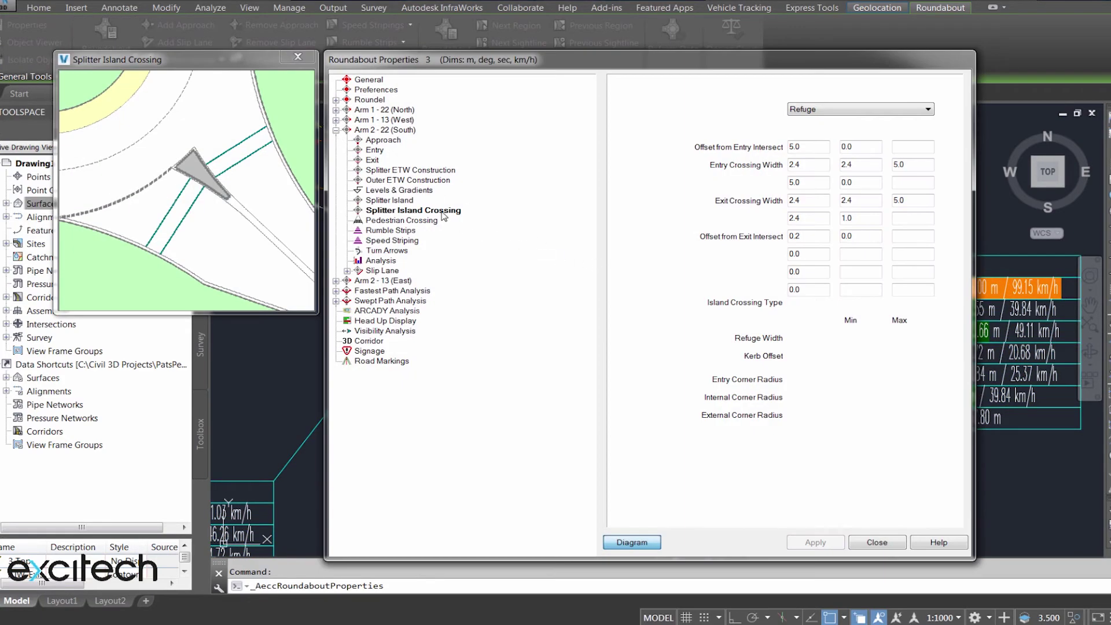
pyautogui.click(443, 211)
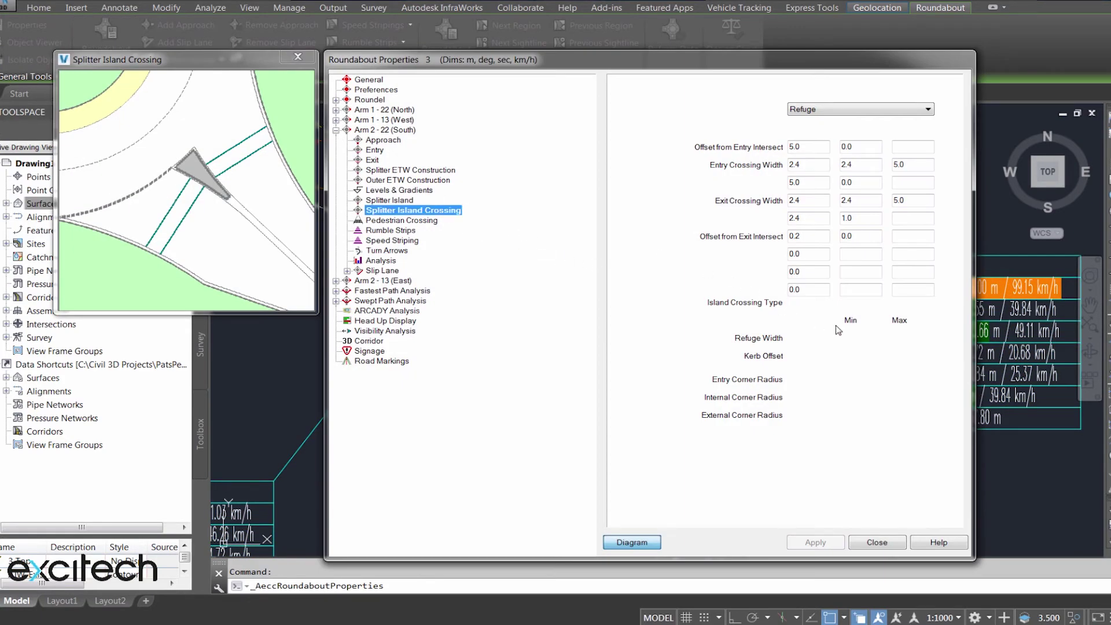
pyautogui.click(831, 106)
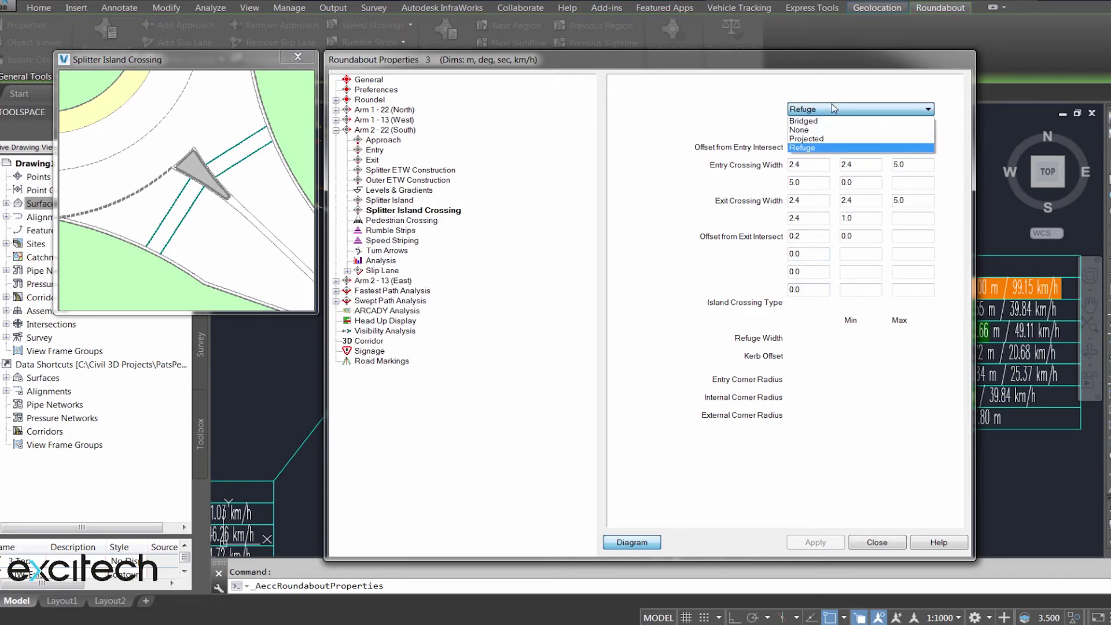
pyautogui.click(828, 140)
pyautogui.click(826, 542)
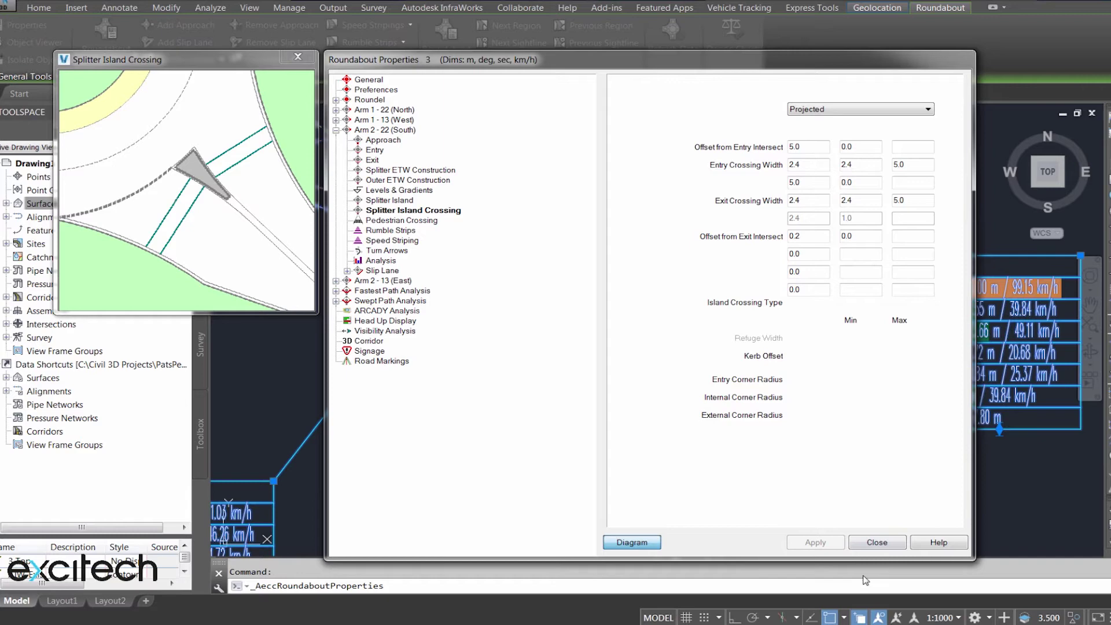
pyautogui.click(877, 543)
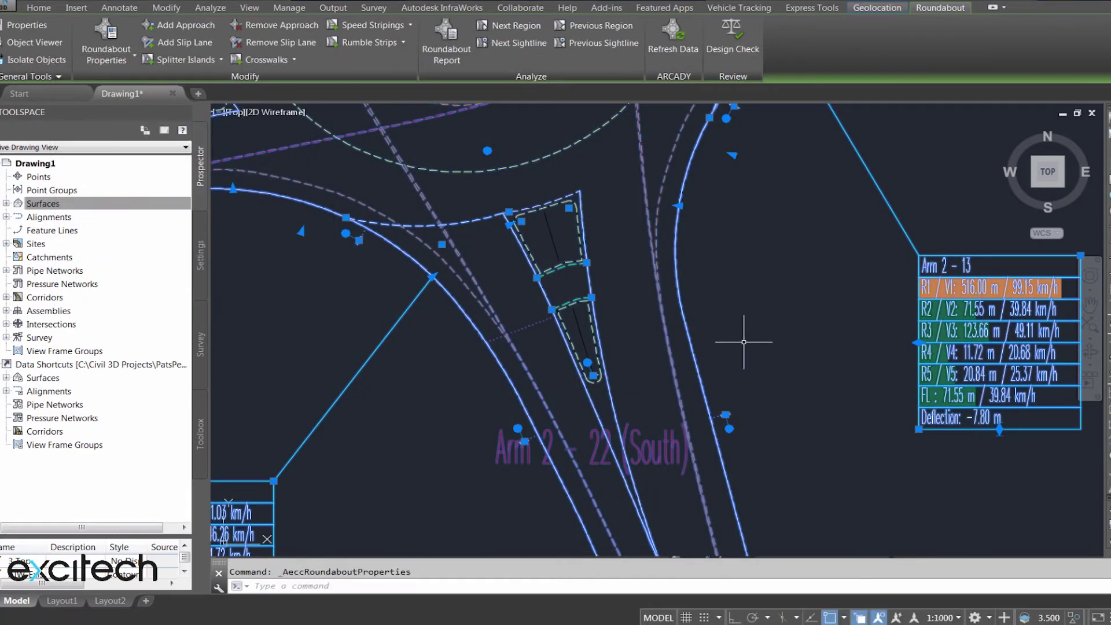
# Clear the selection and zoom in and out on Arm 2 (South) to check the Projected crossing.
pyautogui.press('Escape')
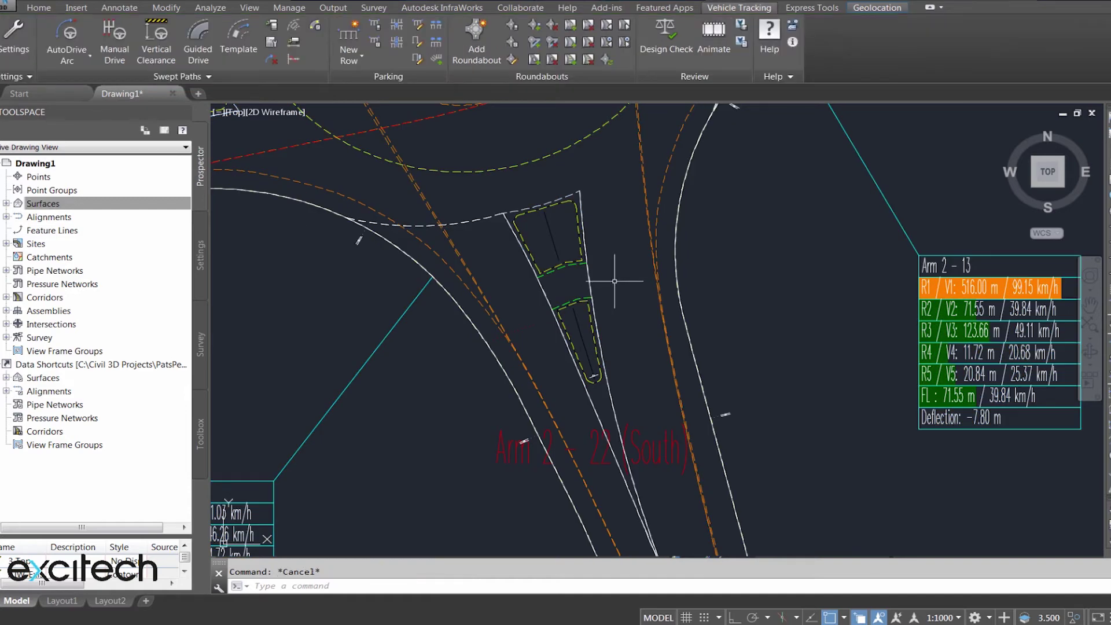
pyautogui.scroll(2, 556, 307)
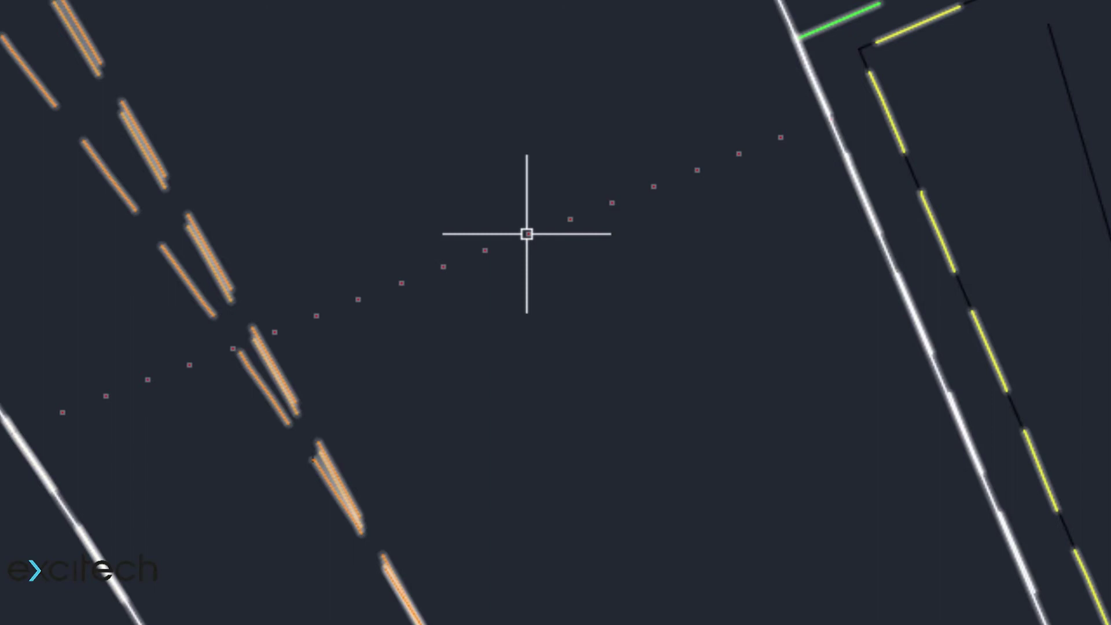
pyautogui.moveTo(526, 234)
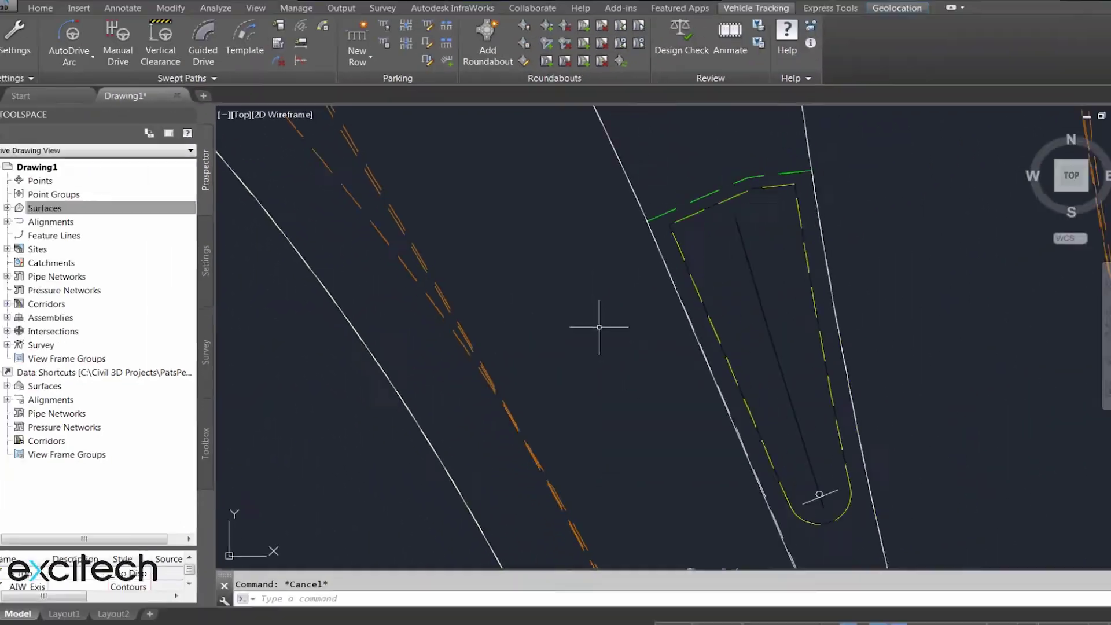
pyautogui.scroll(-4, 527, 234)
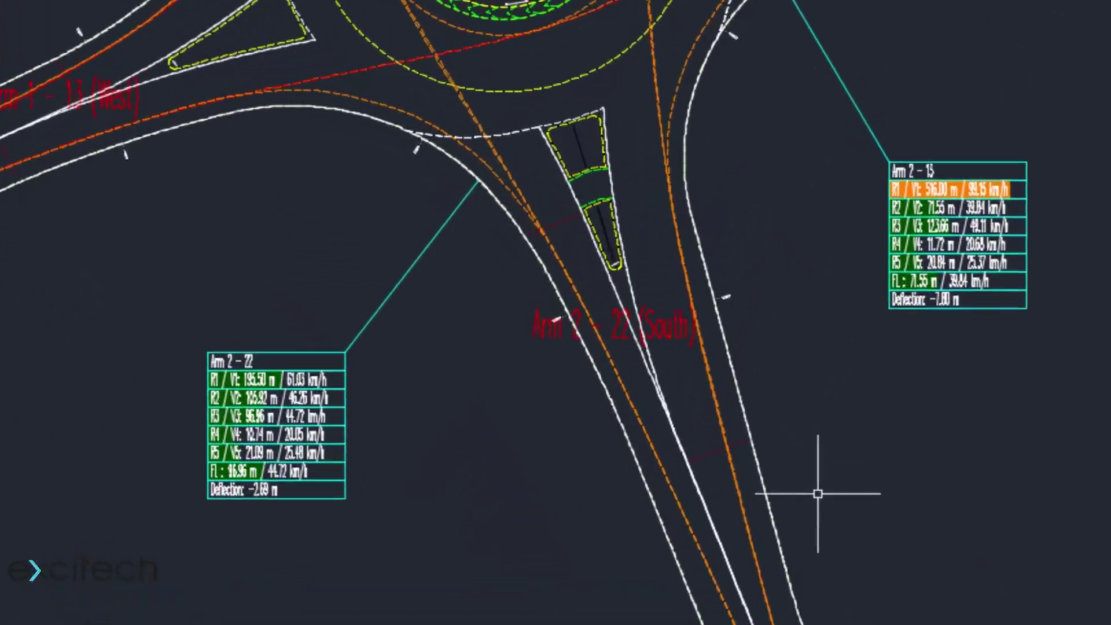
pyautogui.scroll(4, 721, 452)
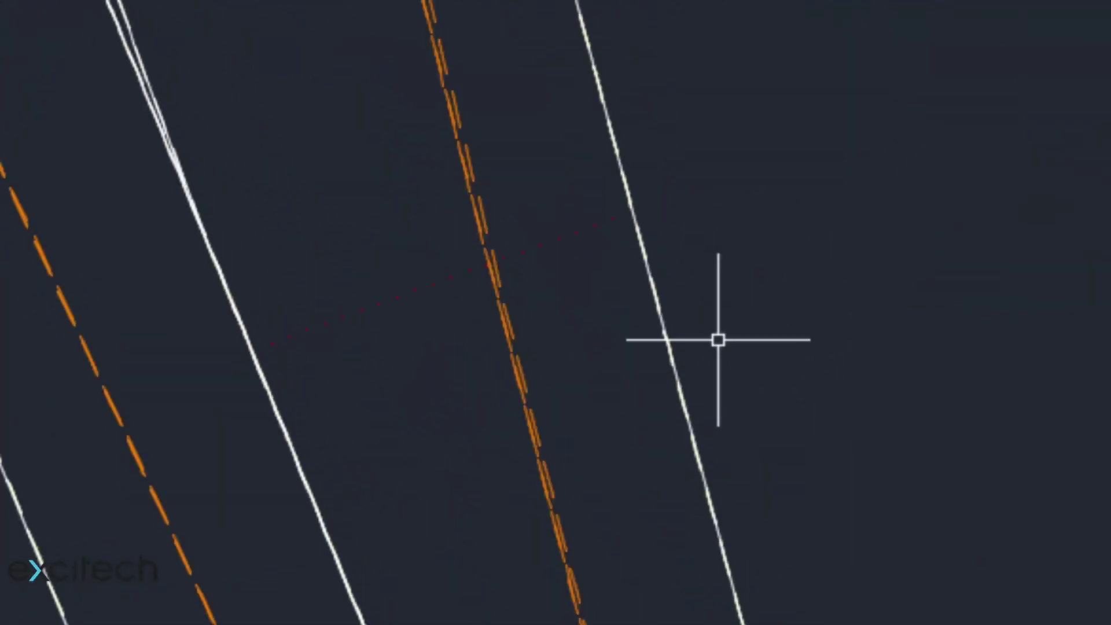
pyautogui.scroll(-5, 558, 366)
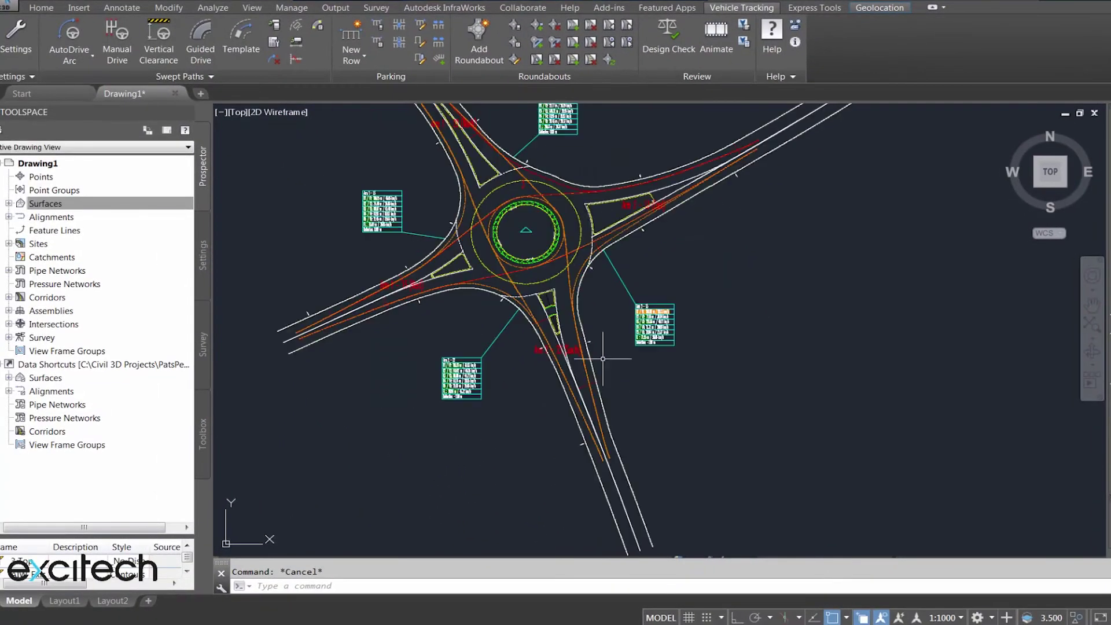
pyautogui.scroll(4, 603, 359)
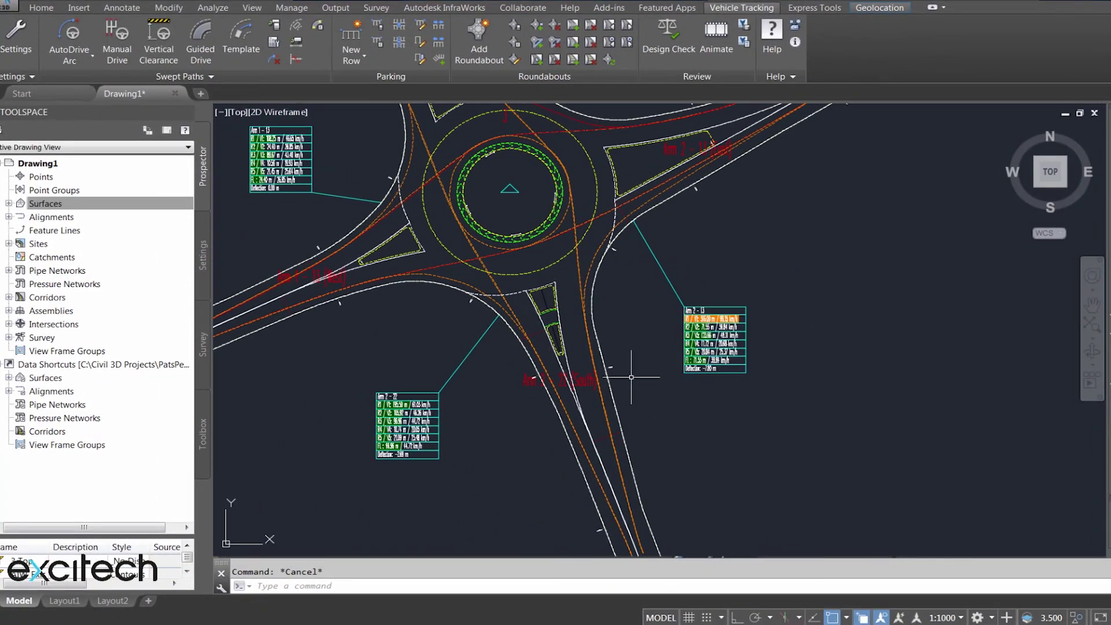
# In Arm 2 - 22 (South) Levels & Gradients, set Entry Side Transition Mode to Place Transition at Blend point.
pyautogui.click(486, 262)
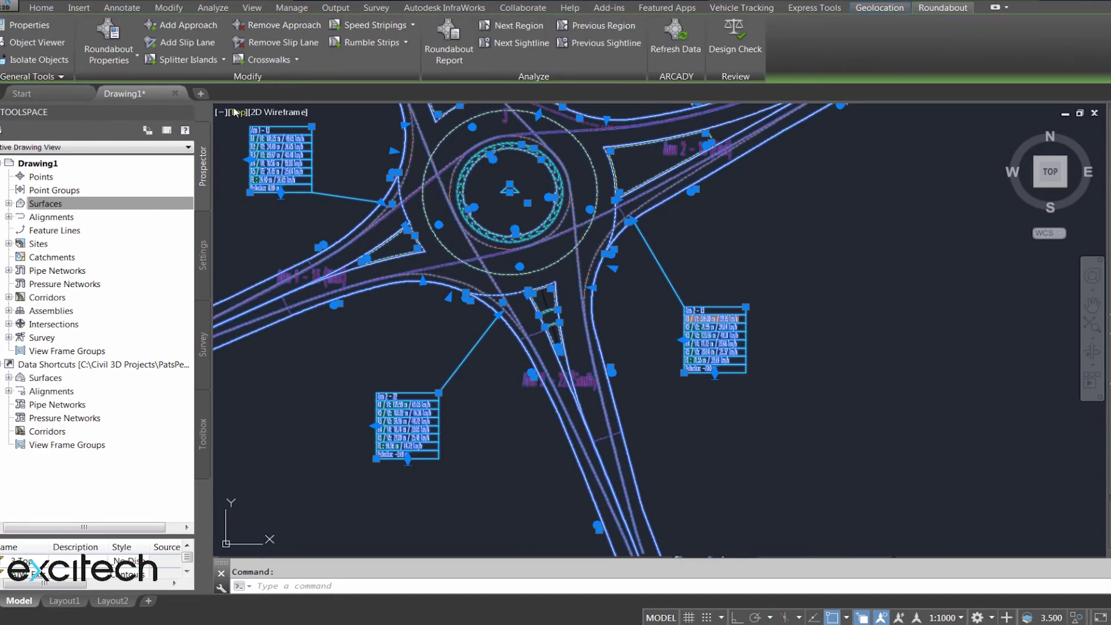
pyautogui.click(109, 34)
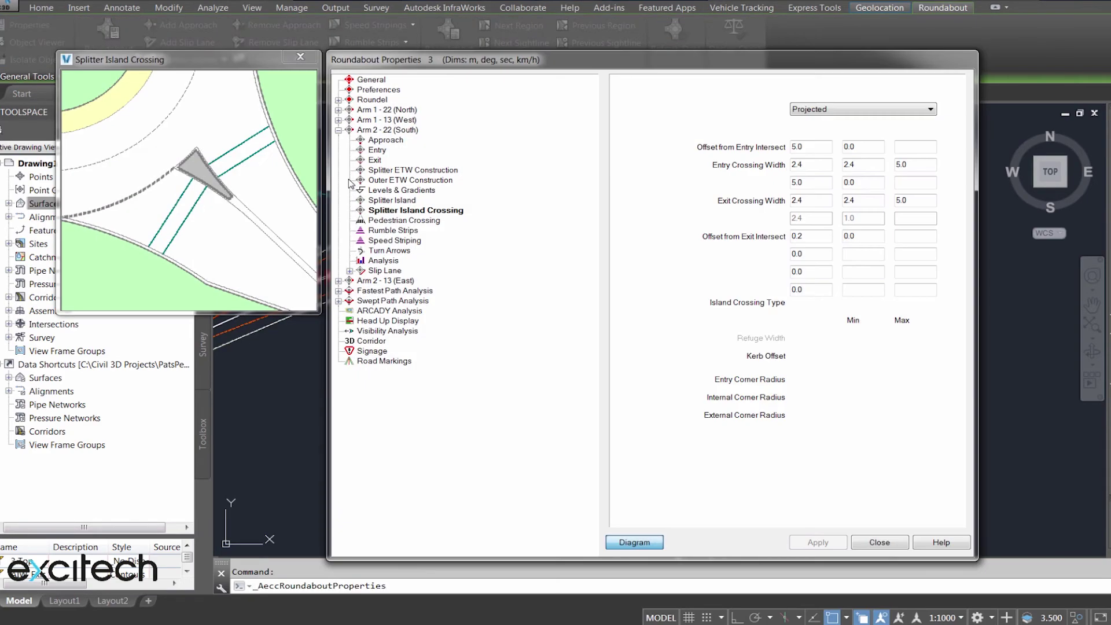
pyautogui.click(397, 192)
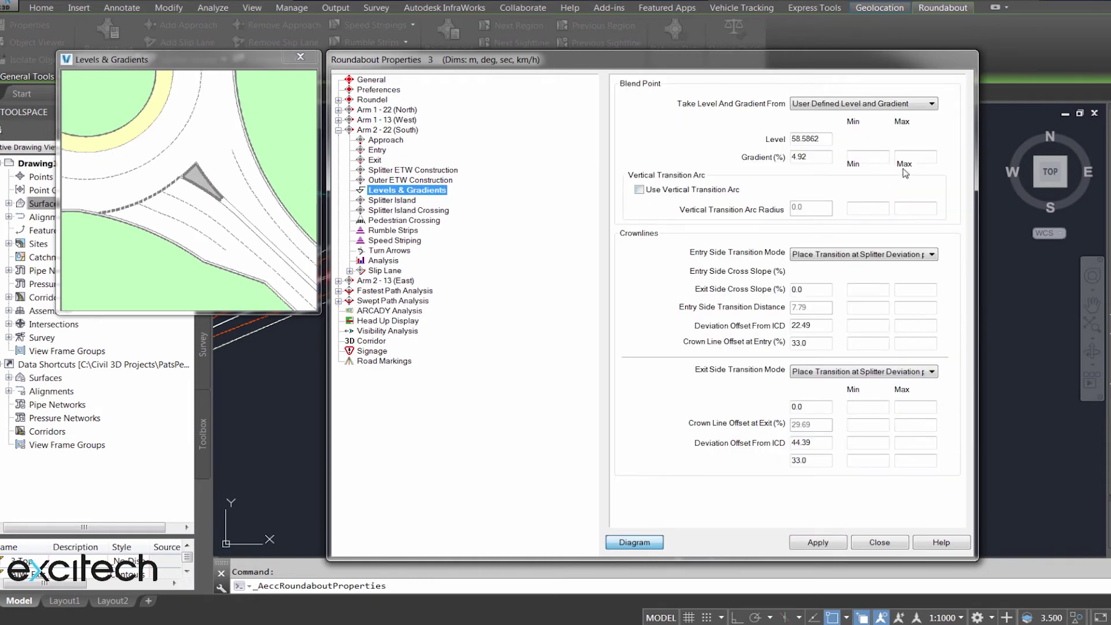
pyautogui.click(930, 258)
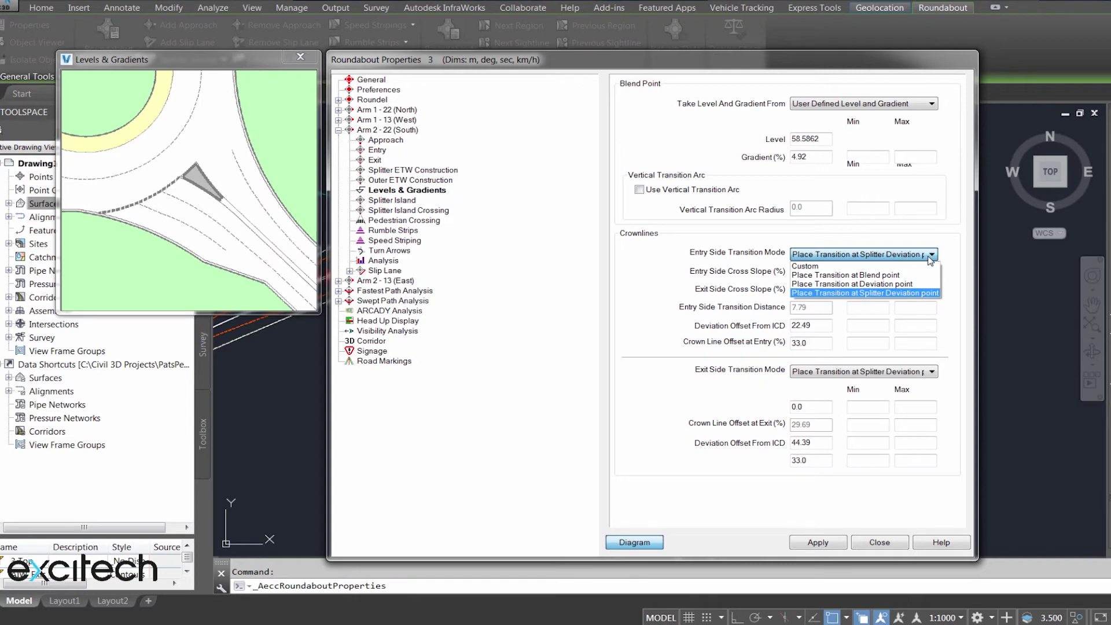
pyautogui.click(854, 275)
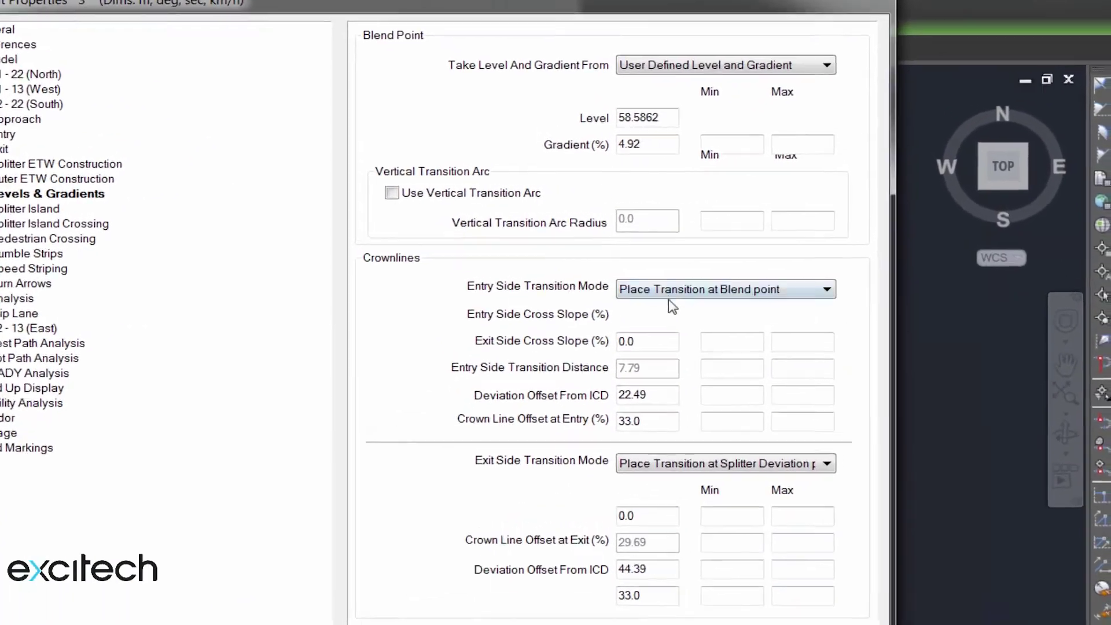
# Try deviation point and splitter deviation point for the entry transition, then return to the blend point.
pyautogui.click(839, 254)
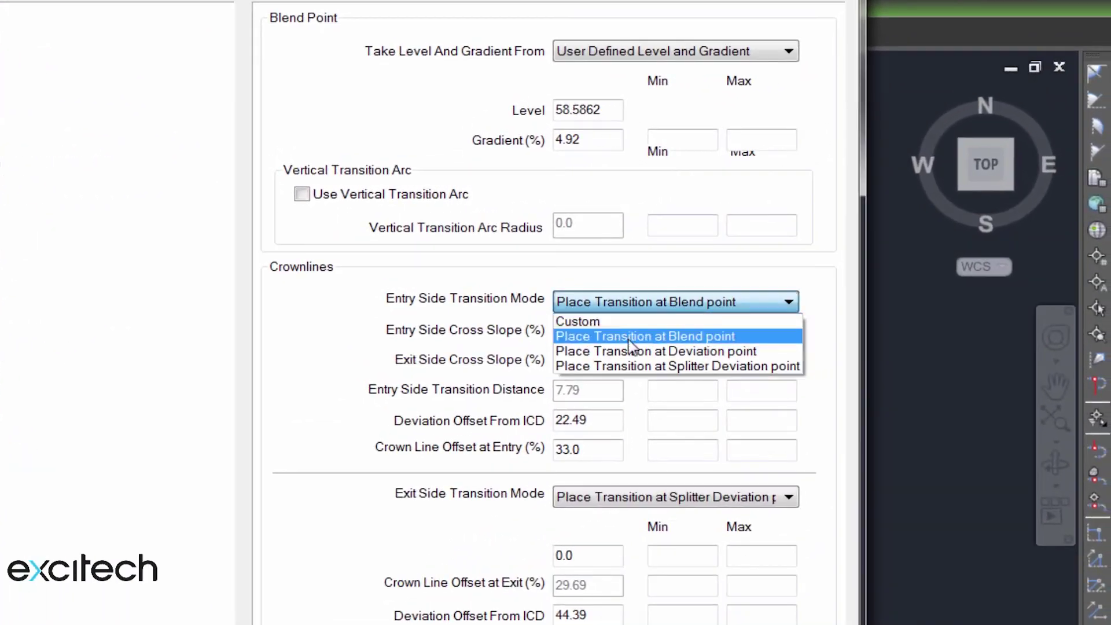
pyautogui.click(630, 351)
pyautogui.click(645, 306)
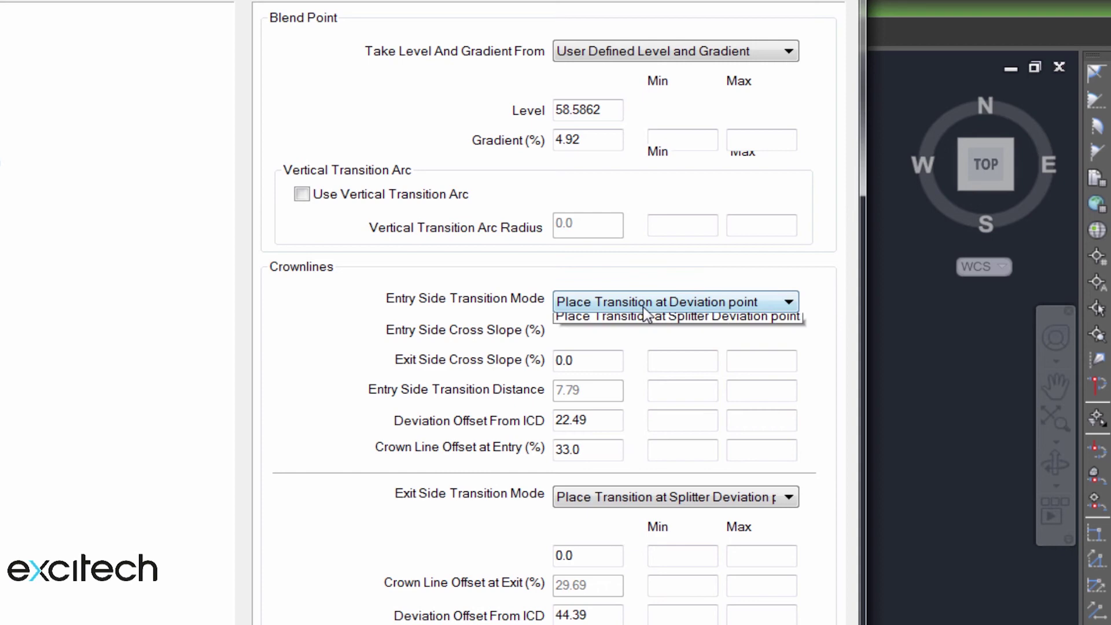
pyautogui.click(661, 365)
pyautogui.click(673, 306)
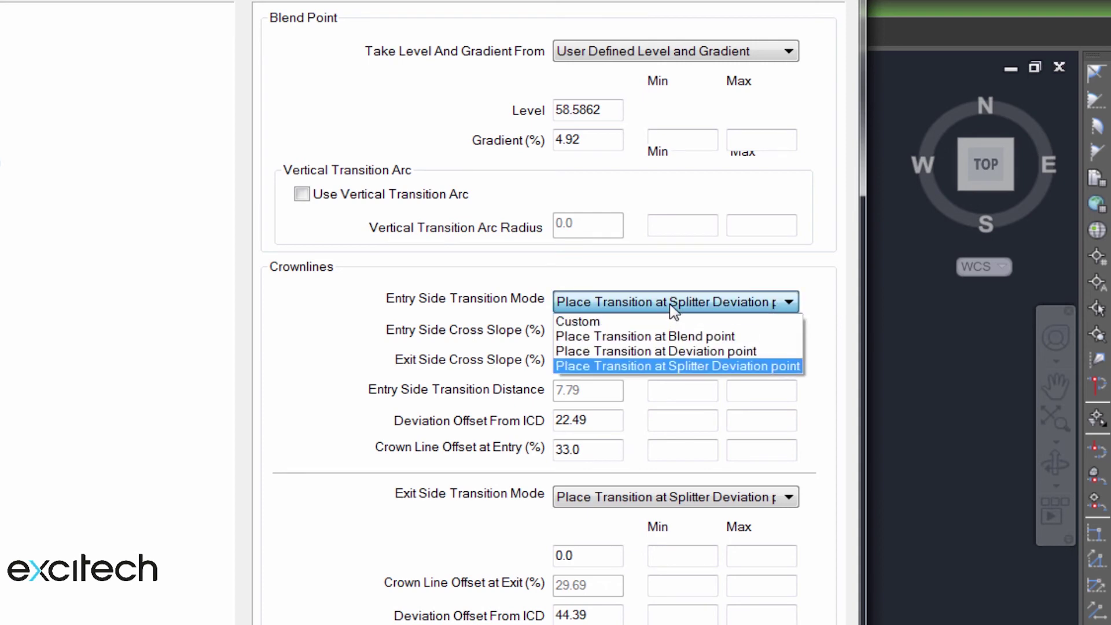
pyautogui.click(692, 337)
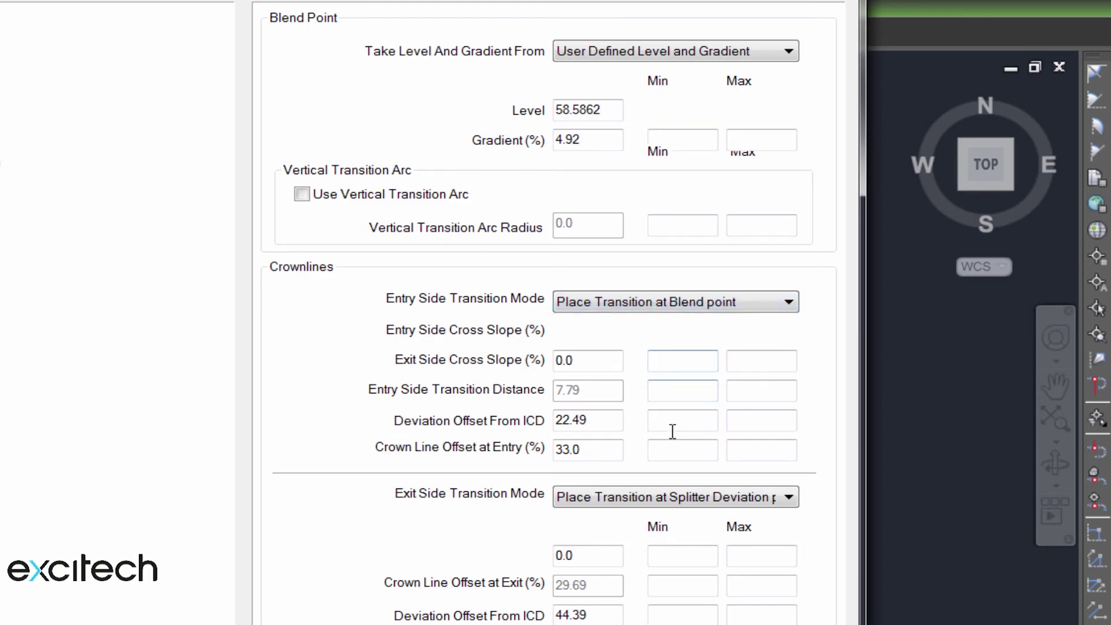
# Set Exit Side Transition Mode to Place Transition at Blend point and apply.
pyautogui.click(649, 494)
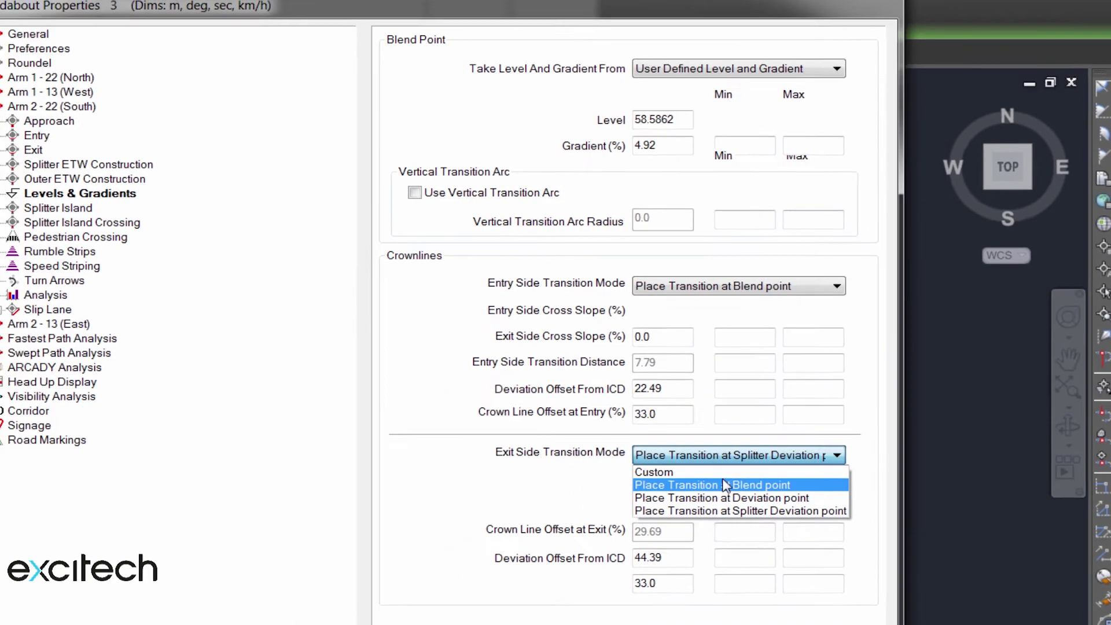
pyautogui.click(648, 528)
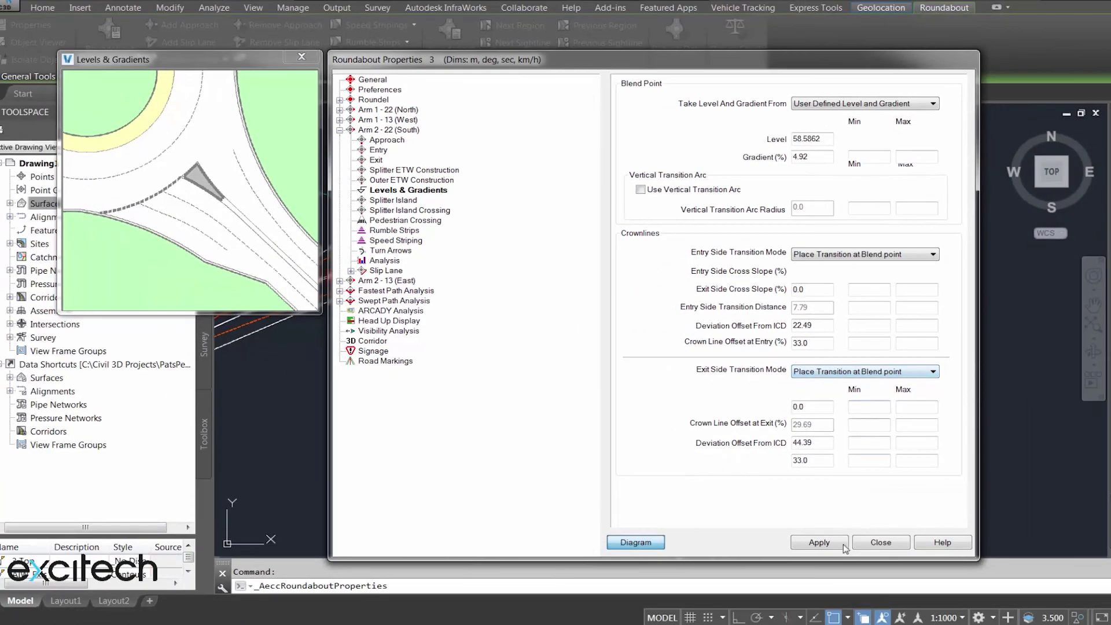
pyautogui.click(826, 547)
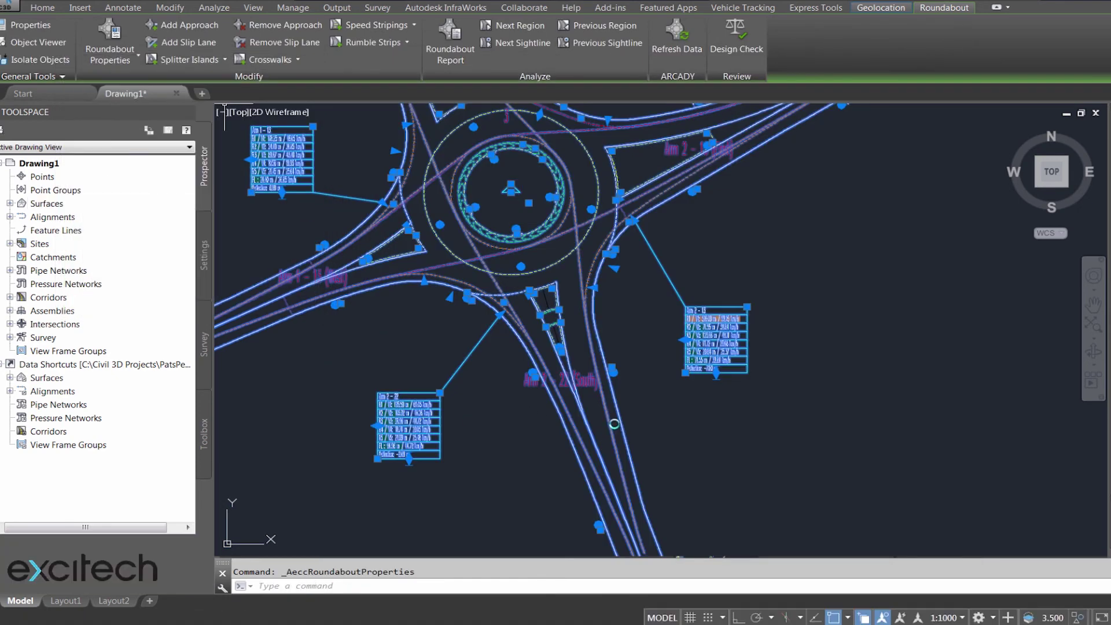
# Pan along the south arm and zoom out to show the whole updated roundabout.
pyautogui.moveTo(627, 423); pyautogui.dragTo(596, 173, button='middle')
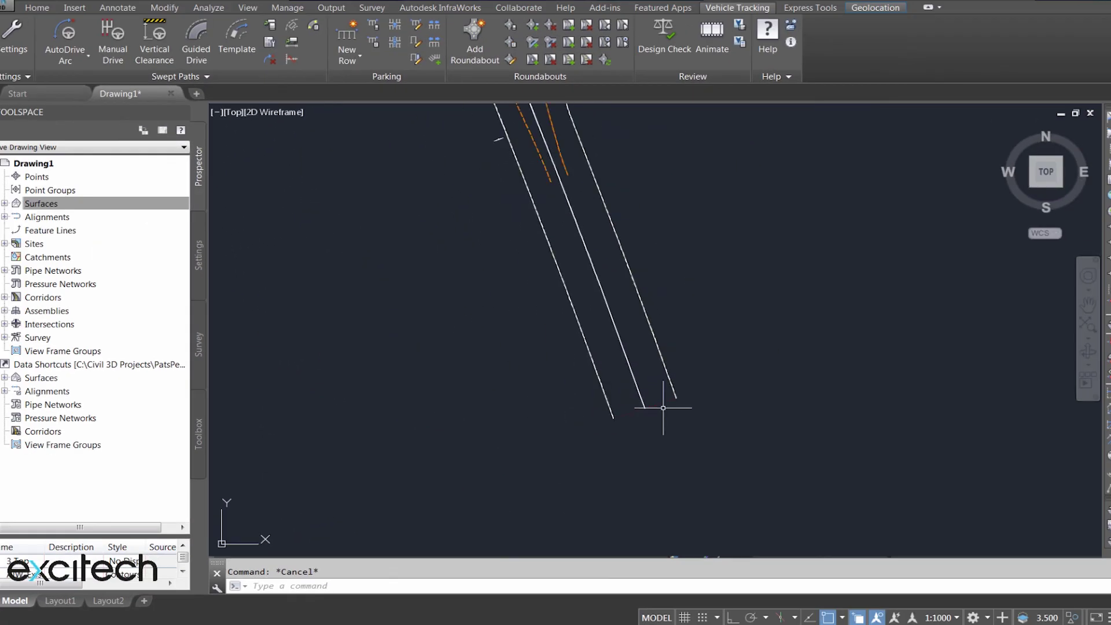
pyautogui.scroll(-4, 663, 409)
pyautogui.scroll(-2, 675, 391)
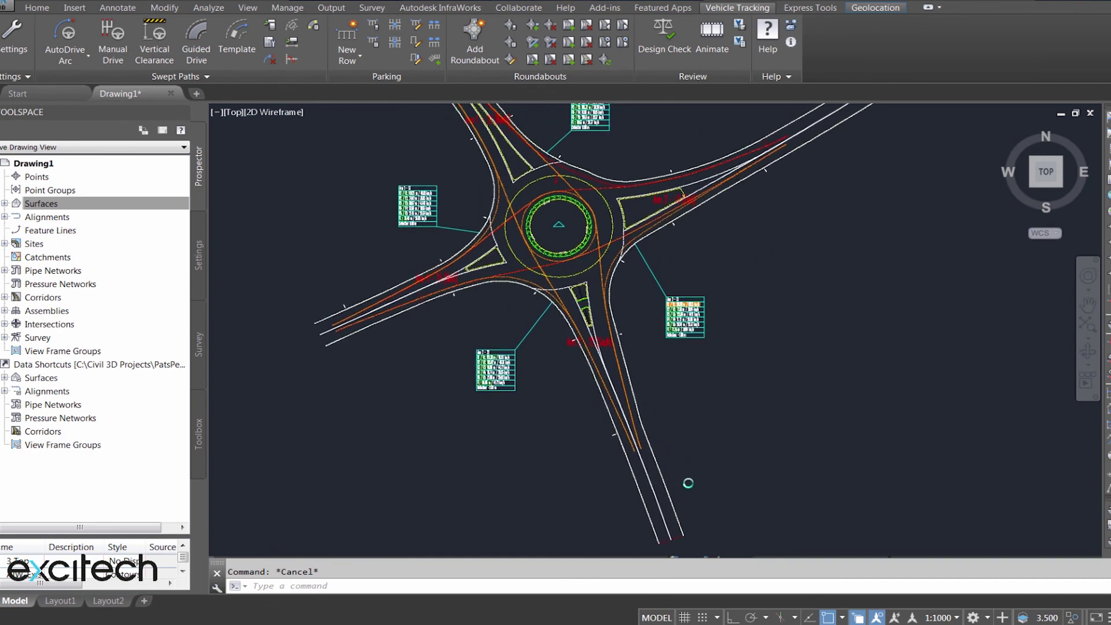
pyautogui.moveTo(687, 484); pyautogui.dragTo(693, 495, button='middle')
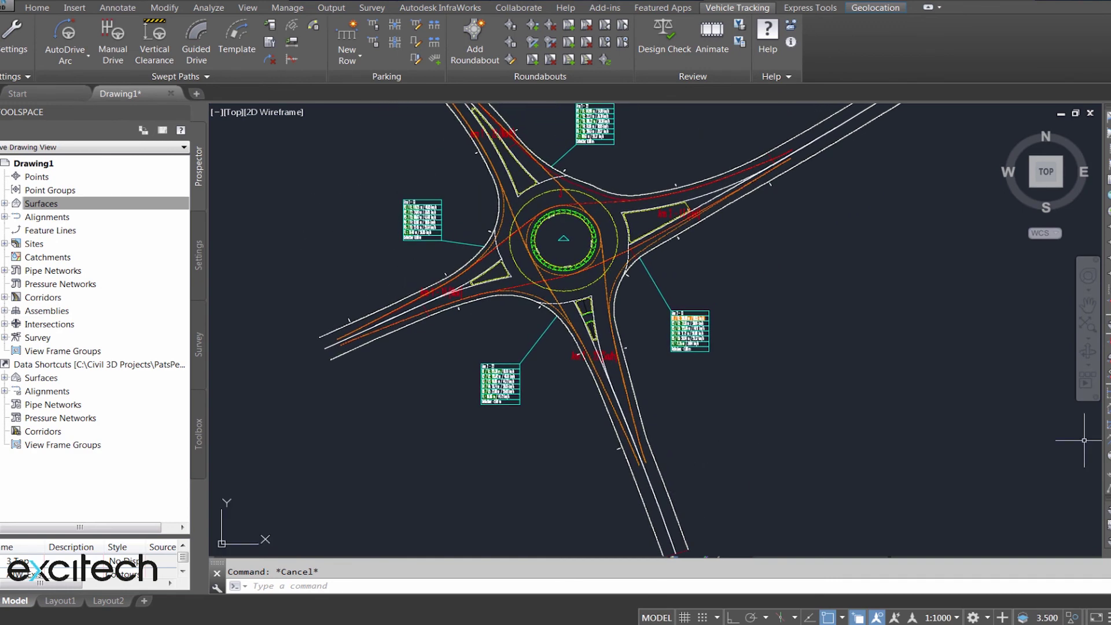